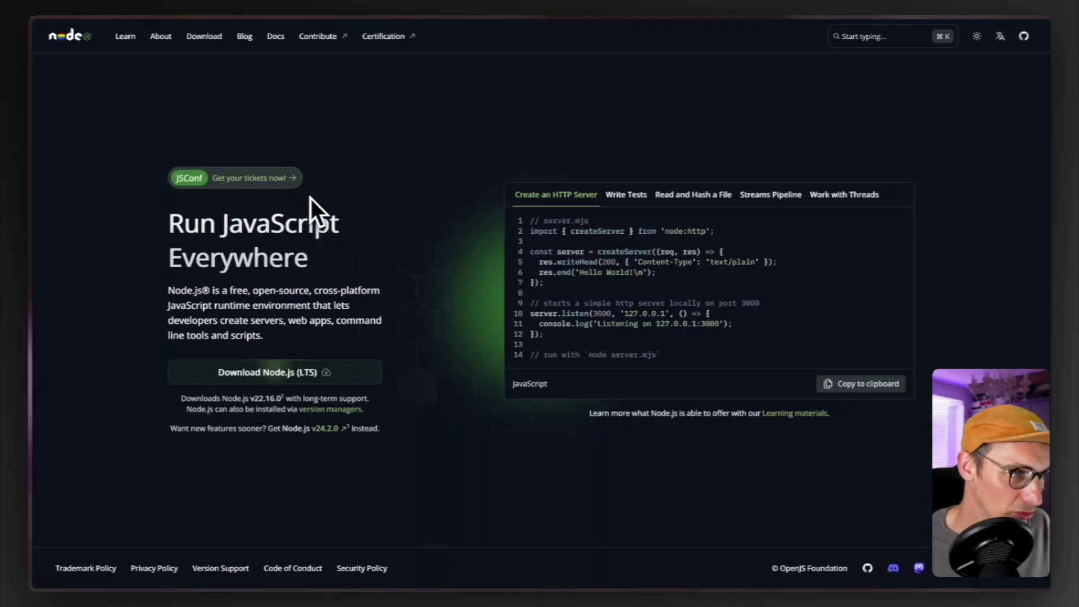
- Change Terminal's working directory to the webflow-cloud folder under Sites with cd
key(super+Tab)
key(super+Tab)
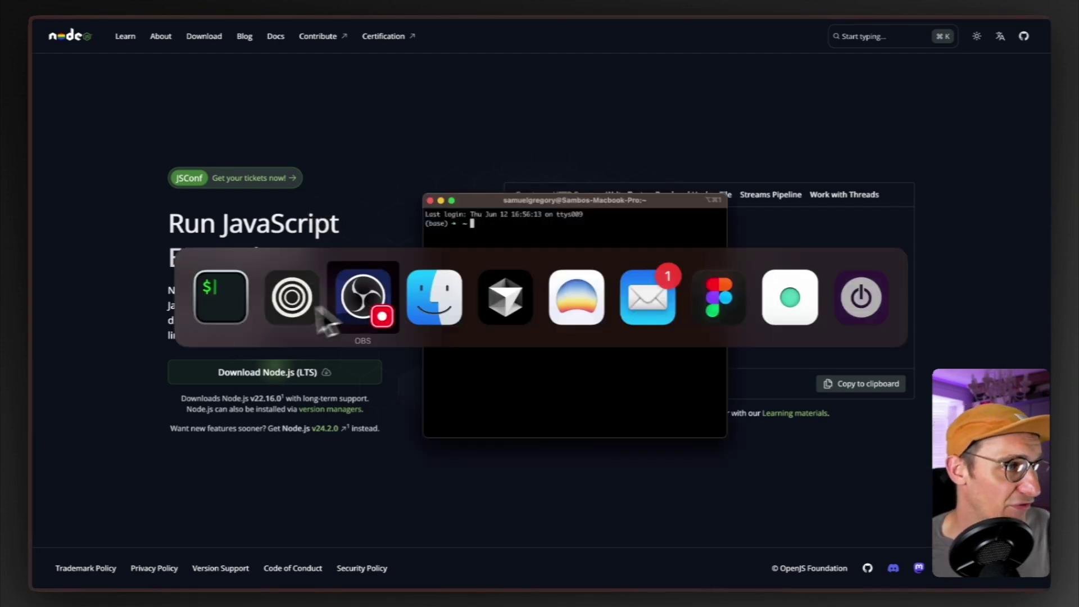
click(447, 299)
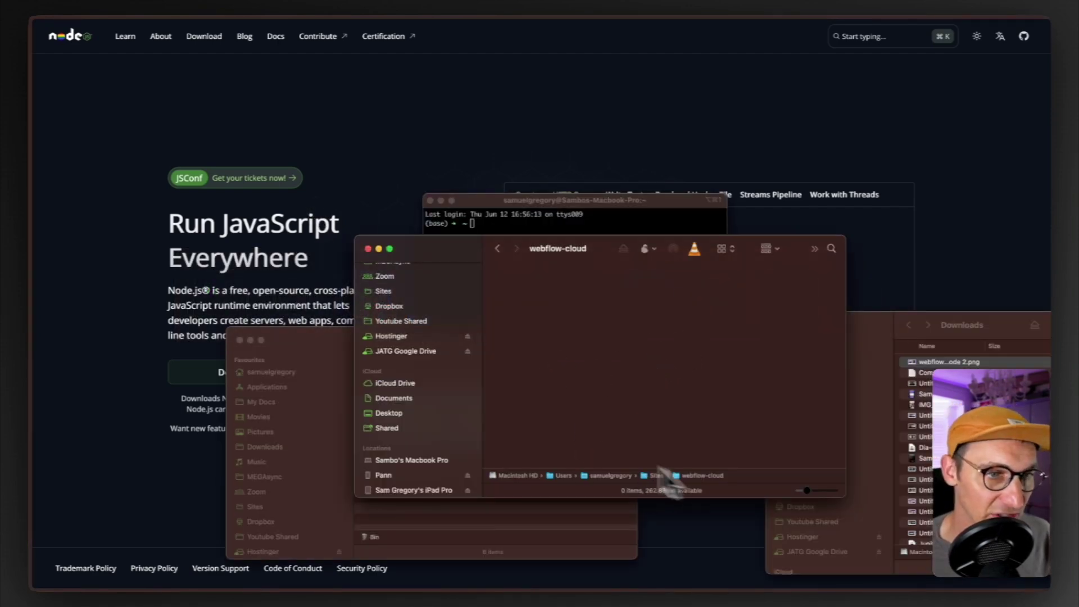
key(super+Tab)
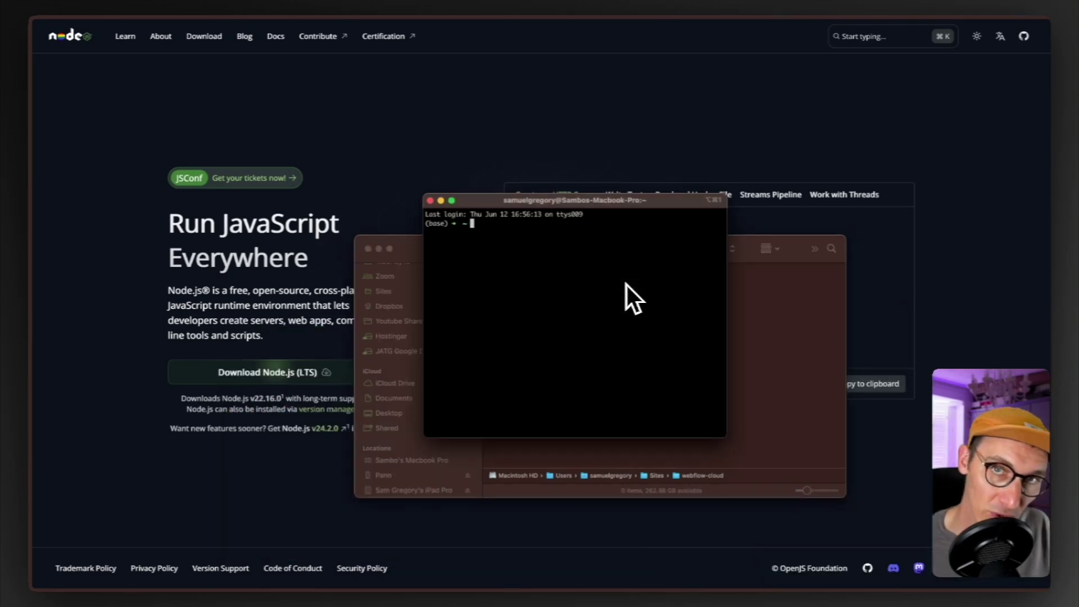
text(cd)
click(773, 312)
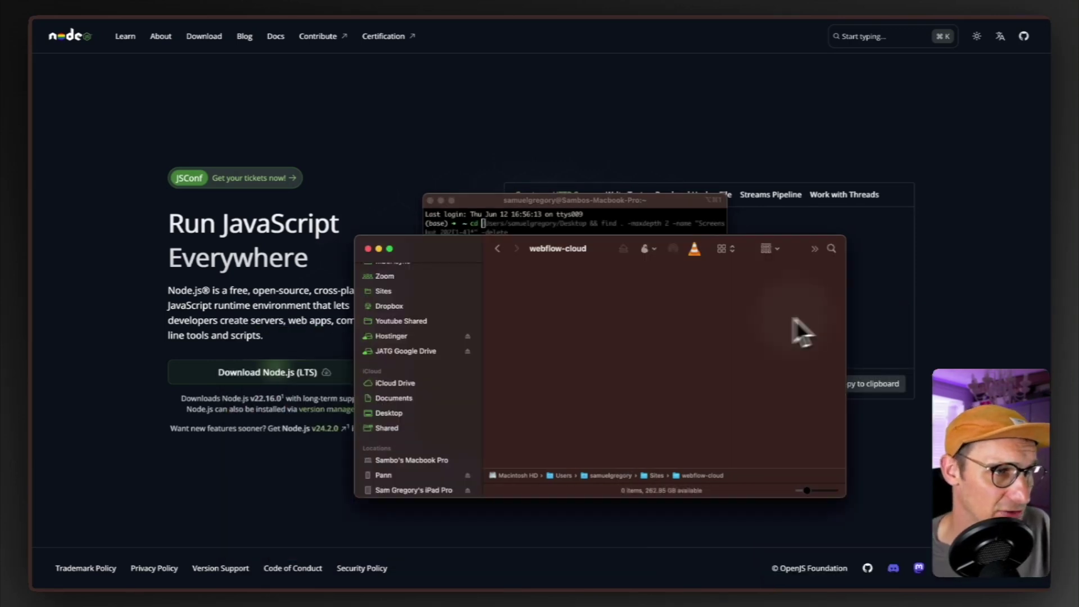
drag(676, 476, 623, 299)
key(Return)
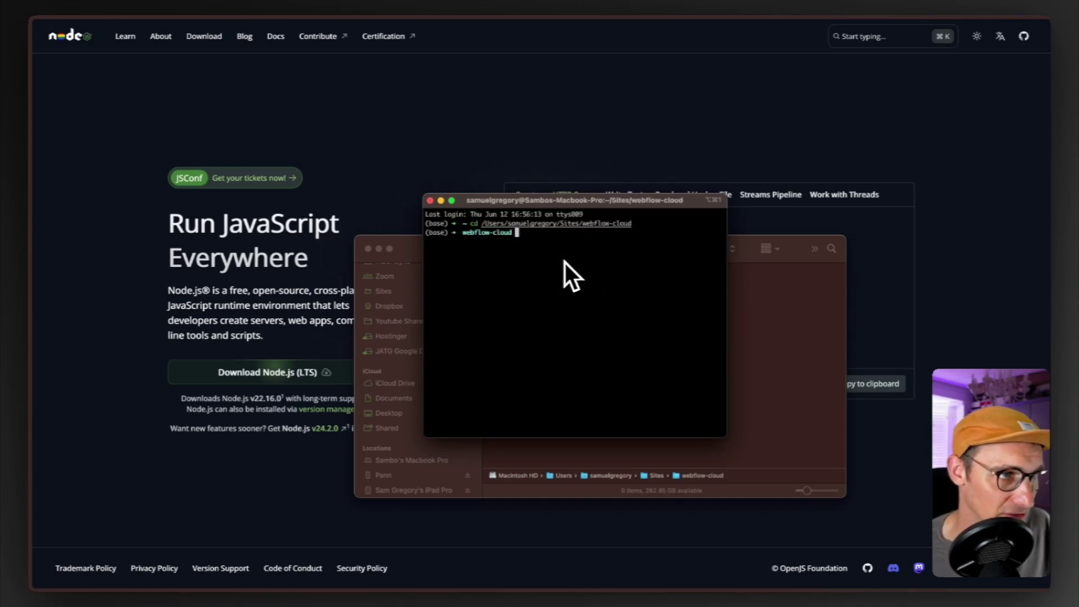
key(super+Tab)
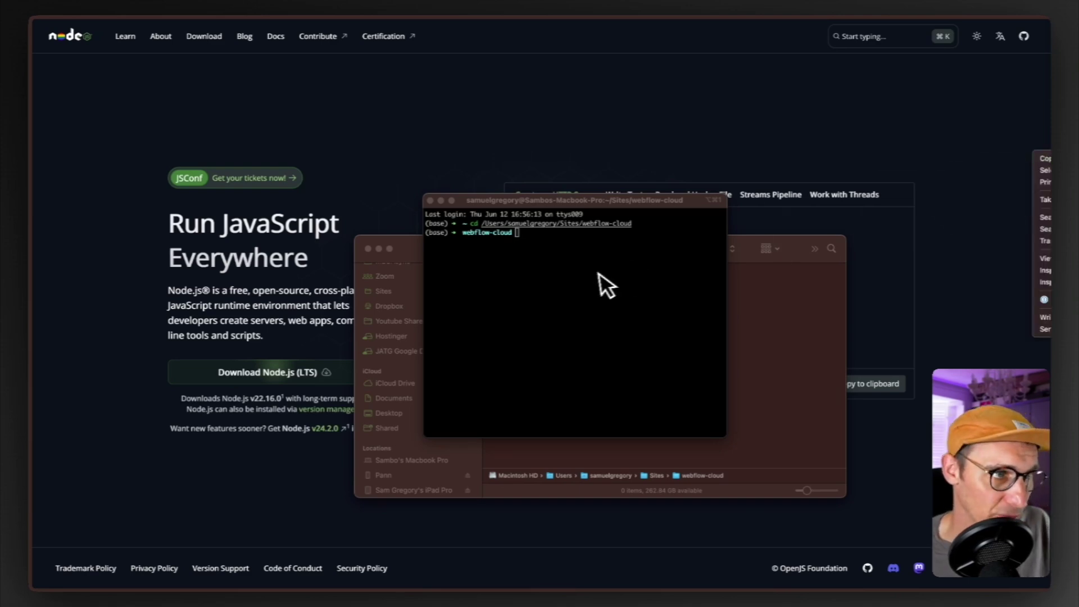
click(580, 281)
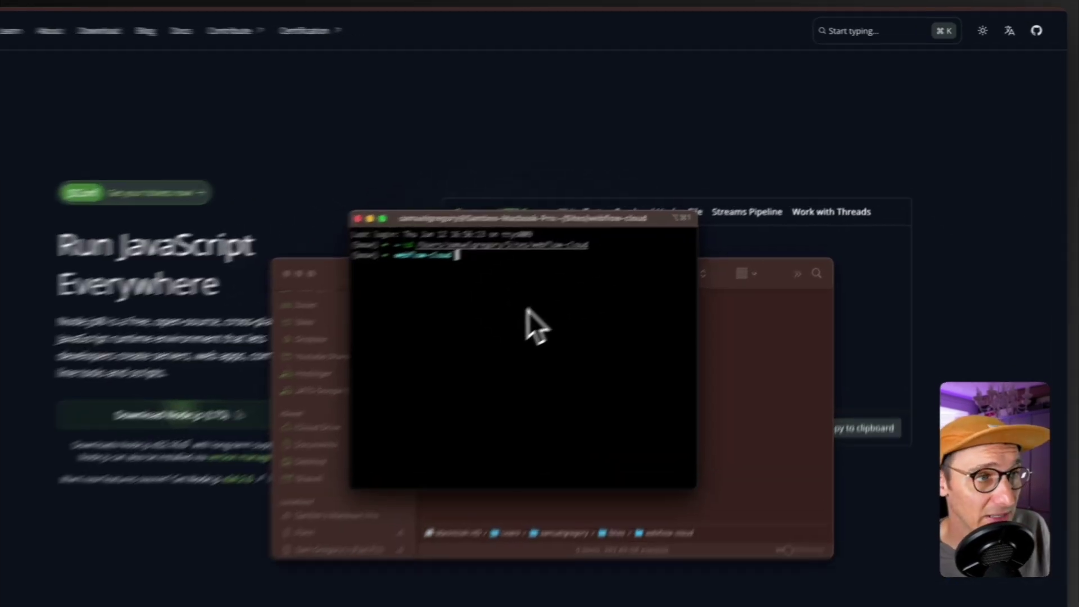
text(npm install -g @webflow/webflow-cli)
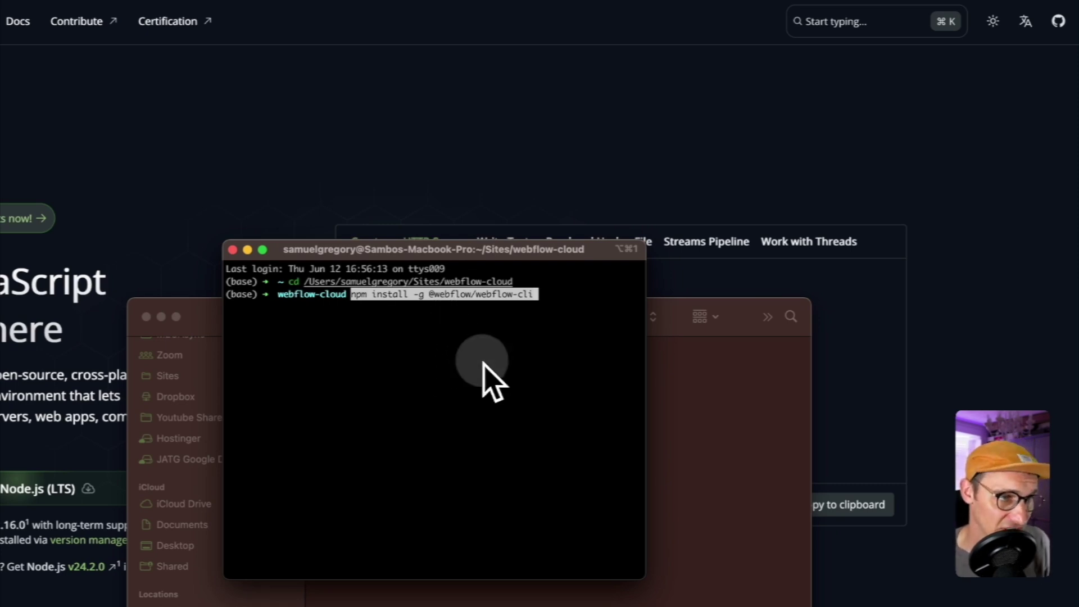
key(Return)
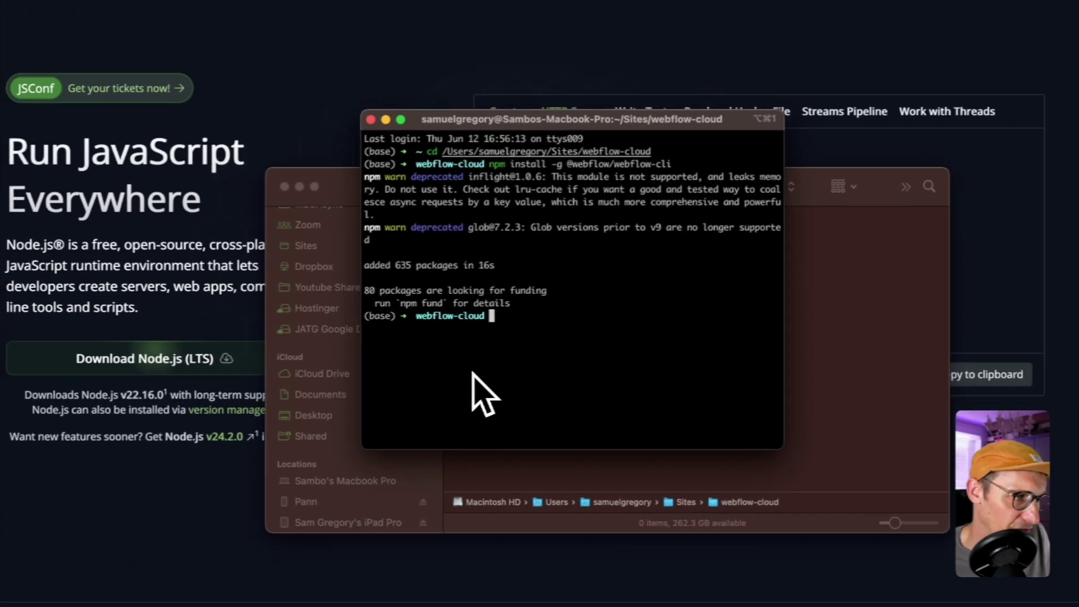
text(webflow)
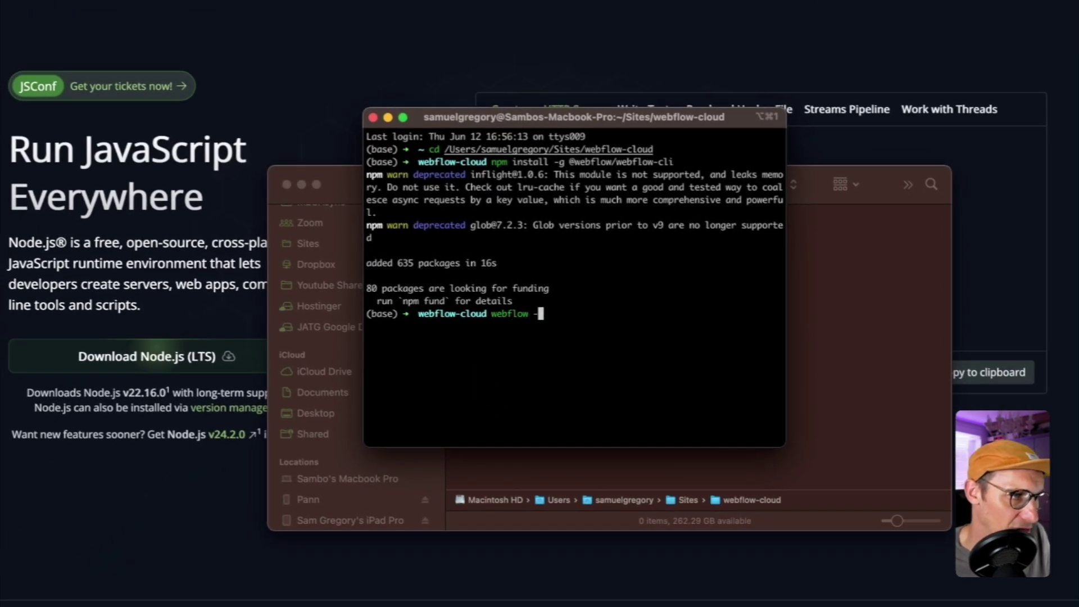
text( --version)
key(Return)
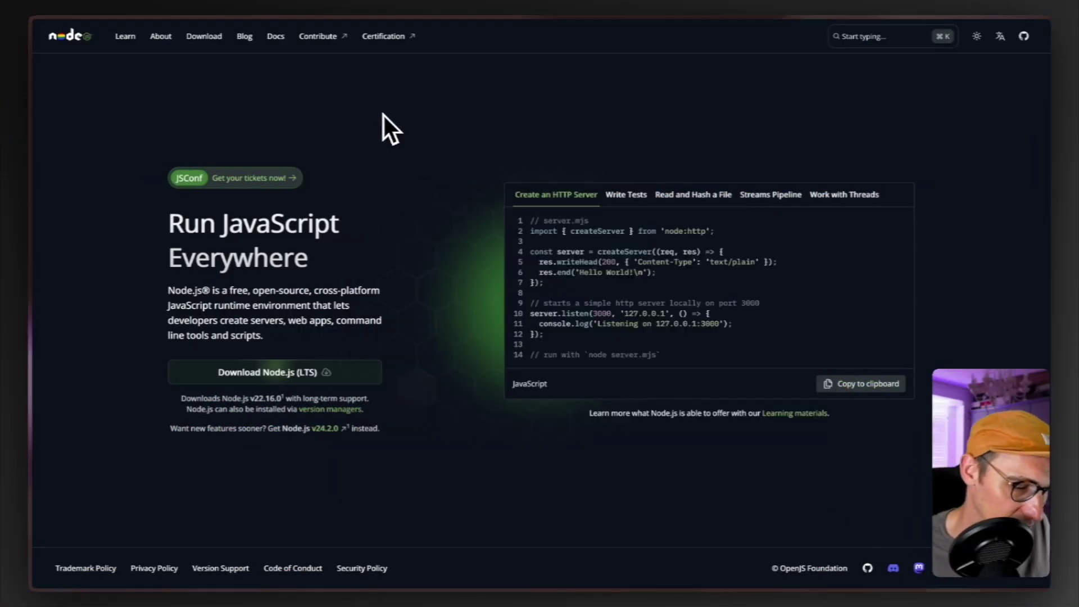
- Search the browser for Webflow and open the FlowSt8 site's Home page in the Designer
key(super+t)
text(wefl)
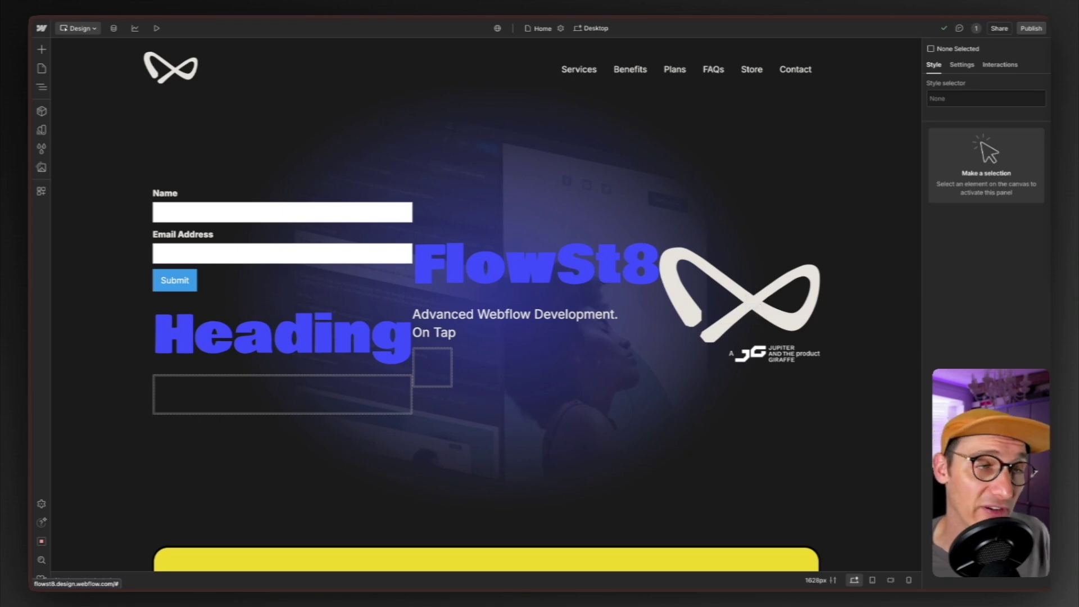
- Run webflow cloud init in Terminal, naming the project flowbase with the nextjs framework
key(super+Tab)
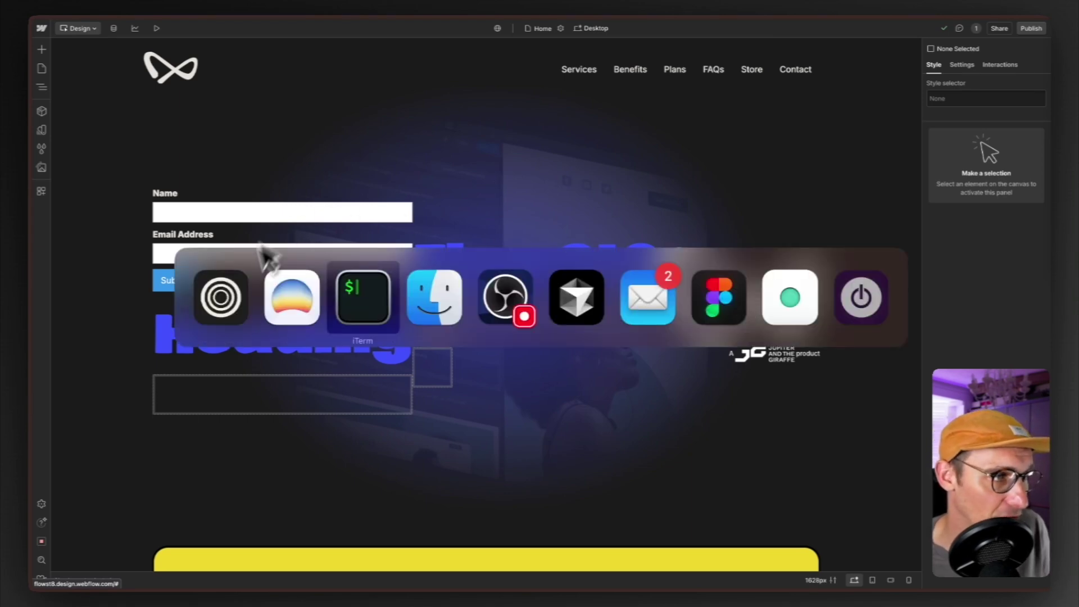
click(365, 298)
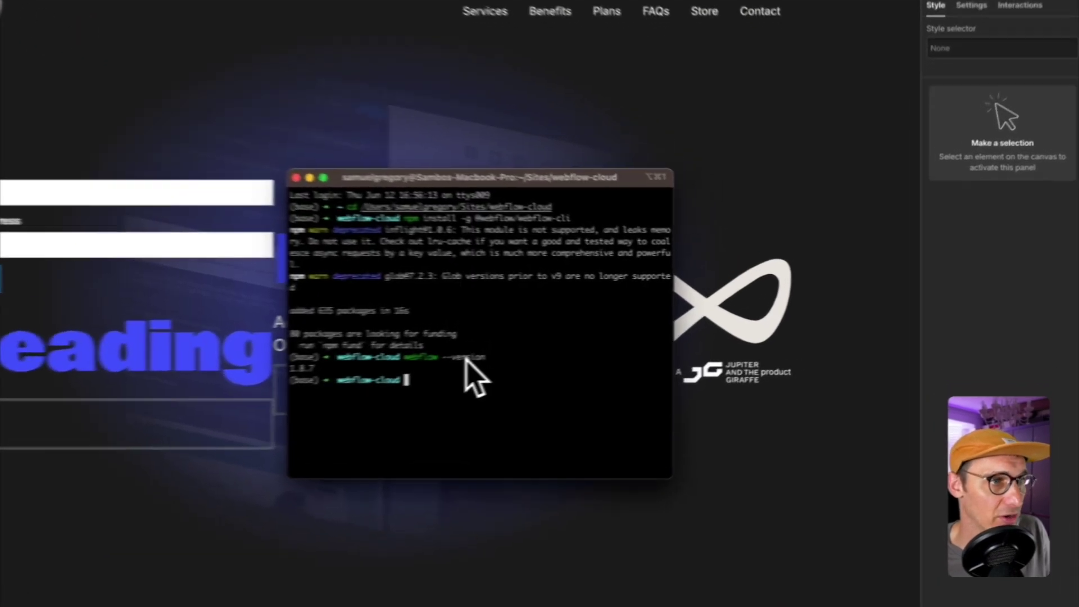
text(webflow cloud init)
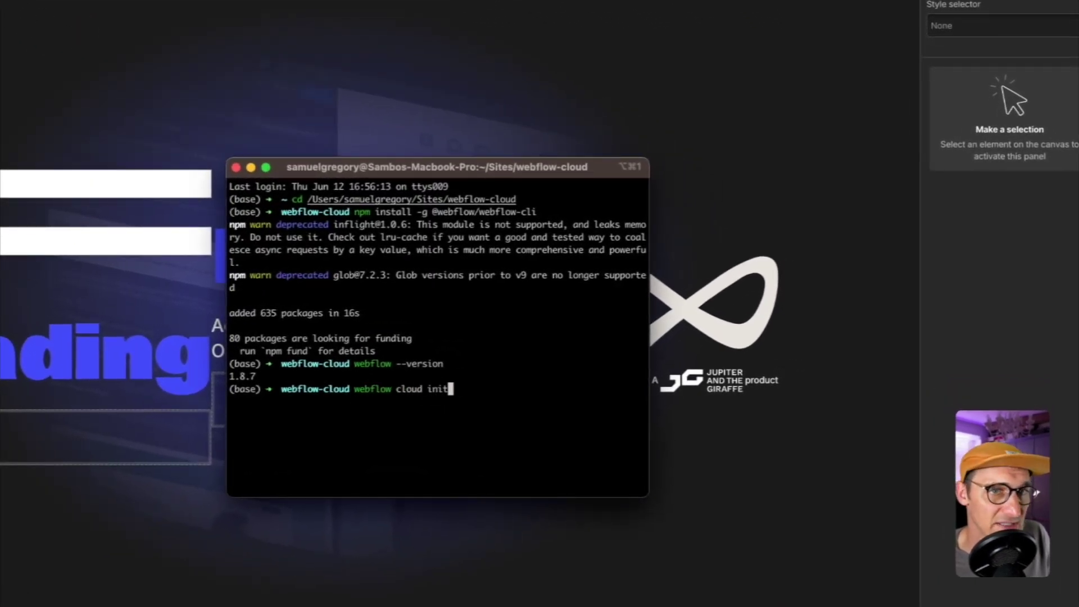
key(Return)
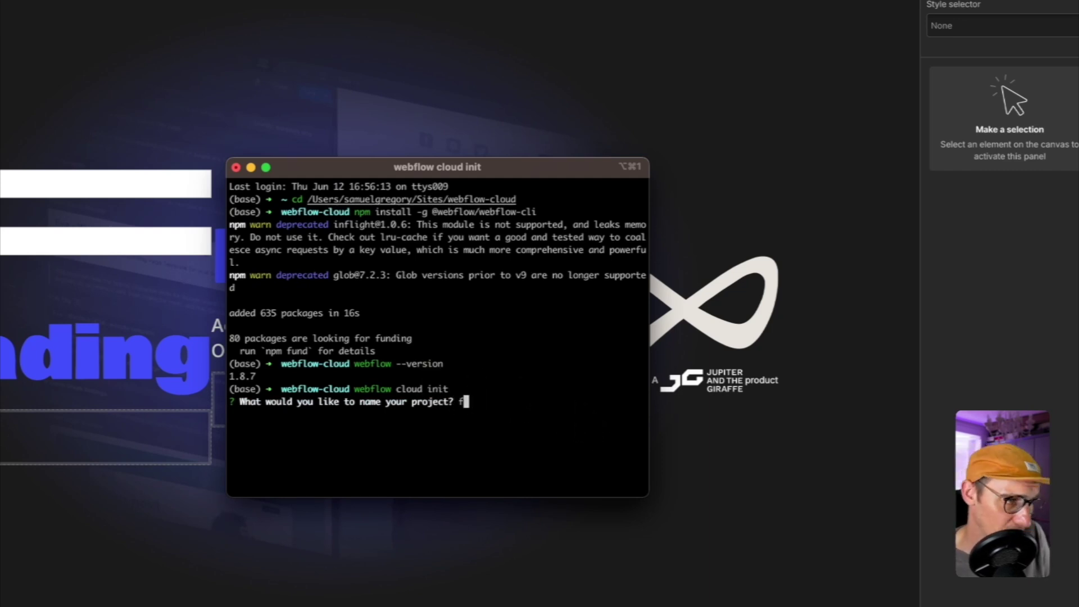
text(fol)
key(BackSpace)
key(BackSpace)
text(lowbase)
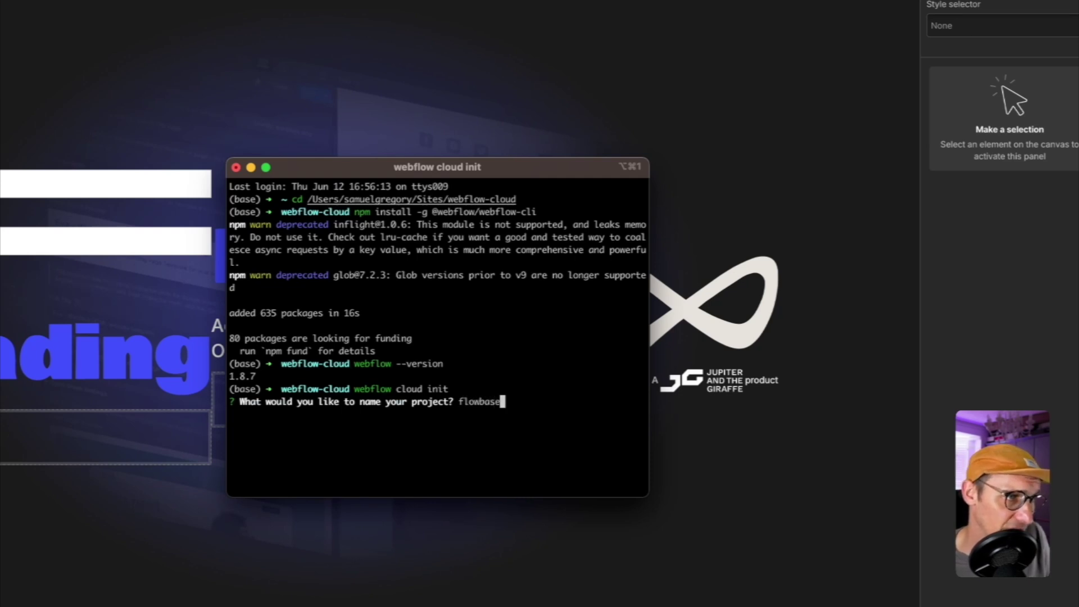
key(Return)
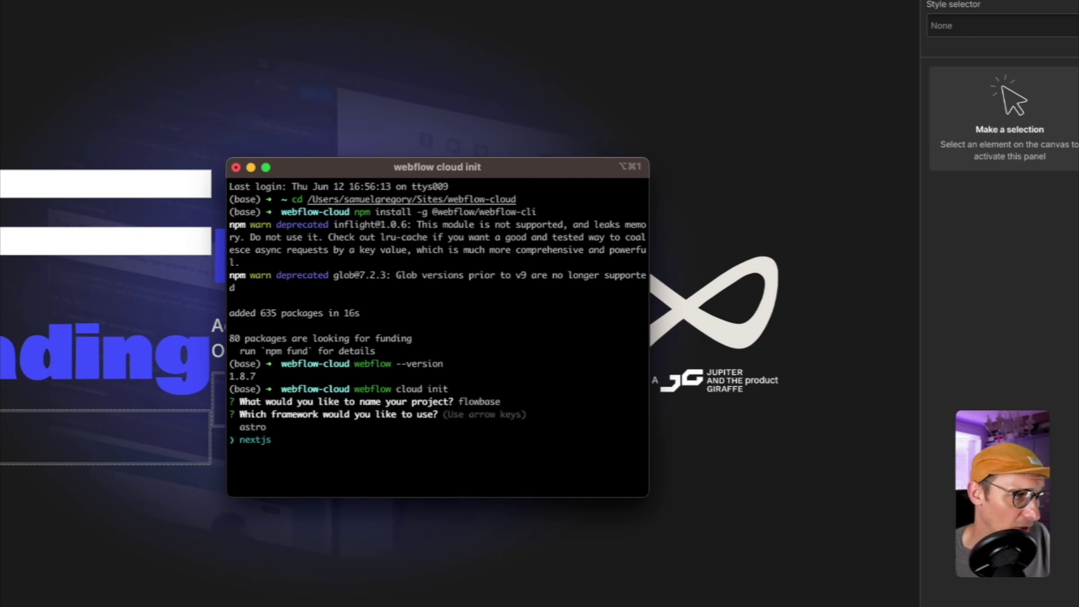
key(Return)
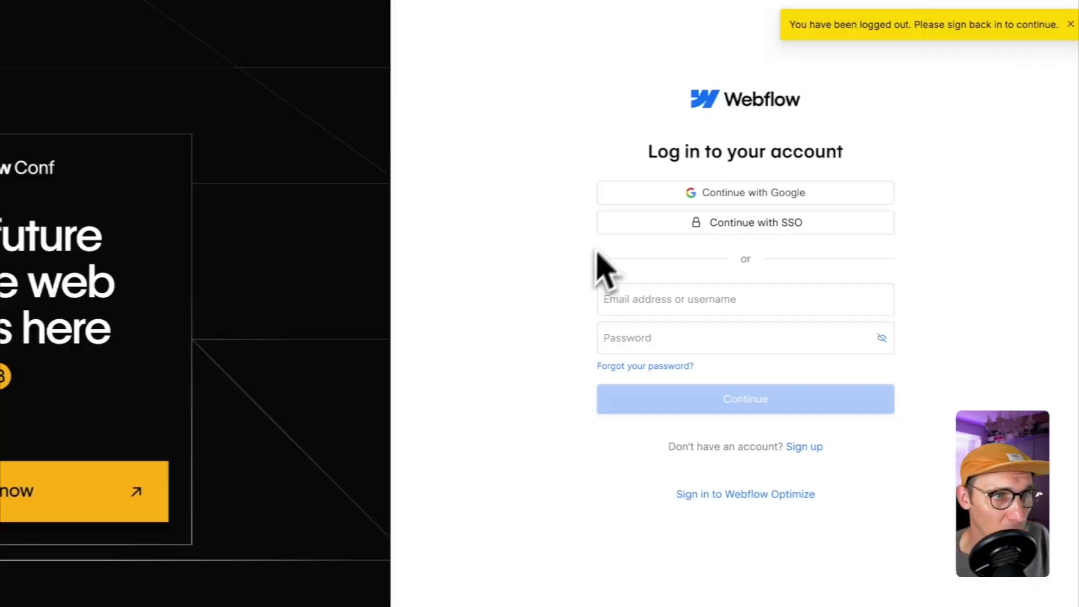
- Log in to Webflow and authorise the Webflow Cloud app for the FlowSt8 site
click(1049, 113)
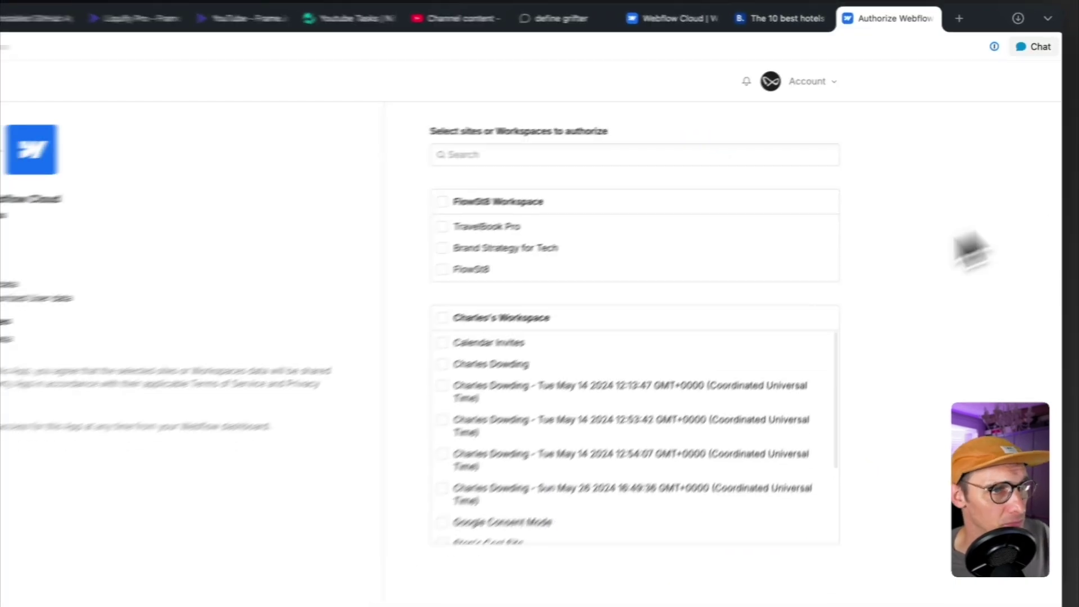
click(571, 220)
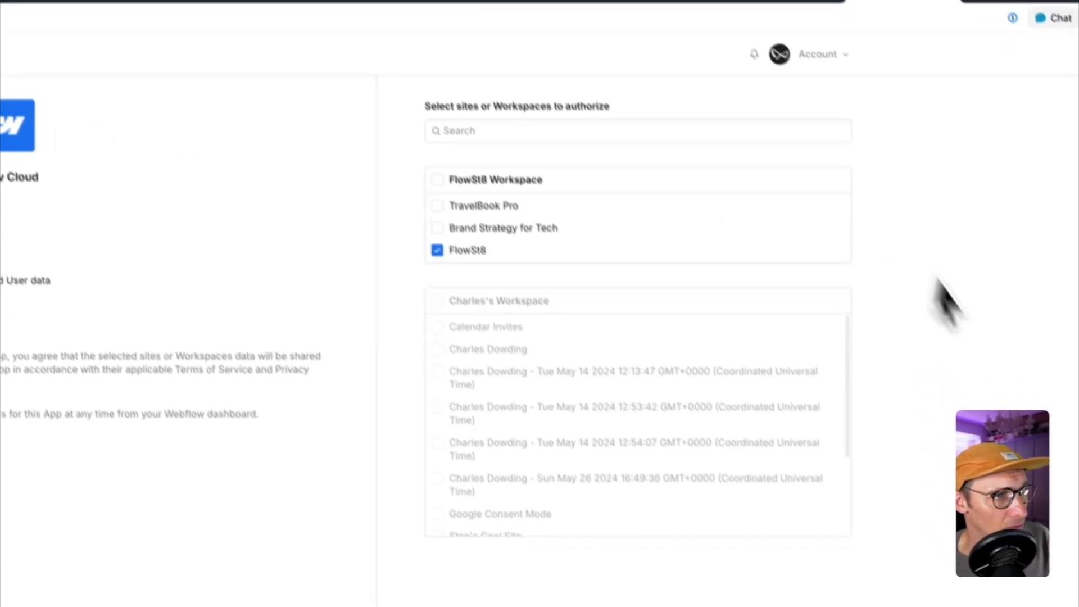
click(818, 593)
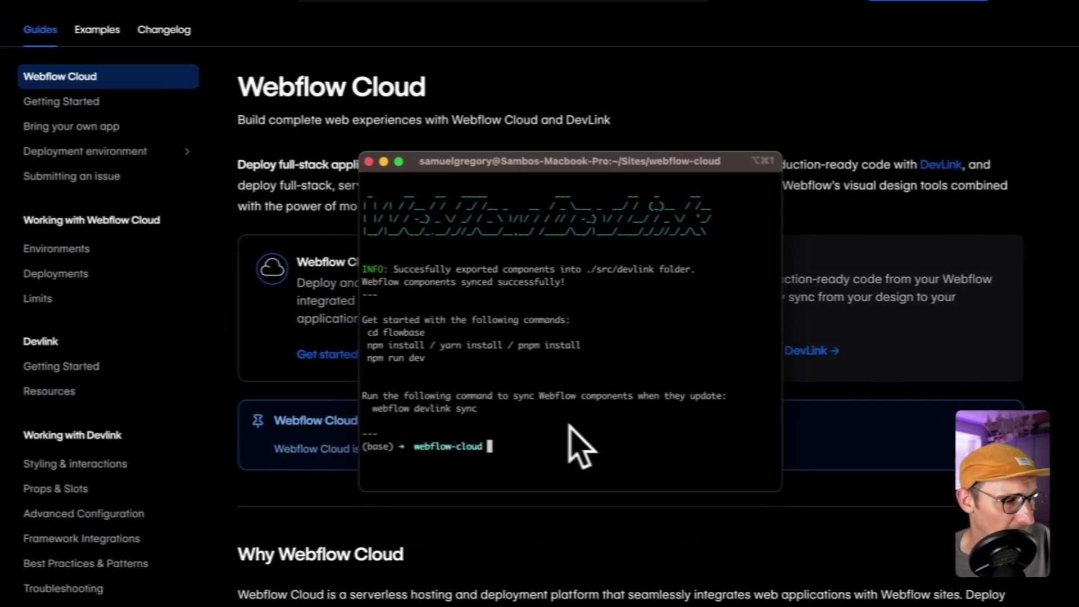
- Open the flowbase folder in Finder and inspect its src and devlink subfolders
key(super+Tab)
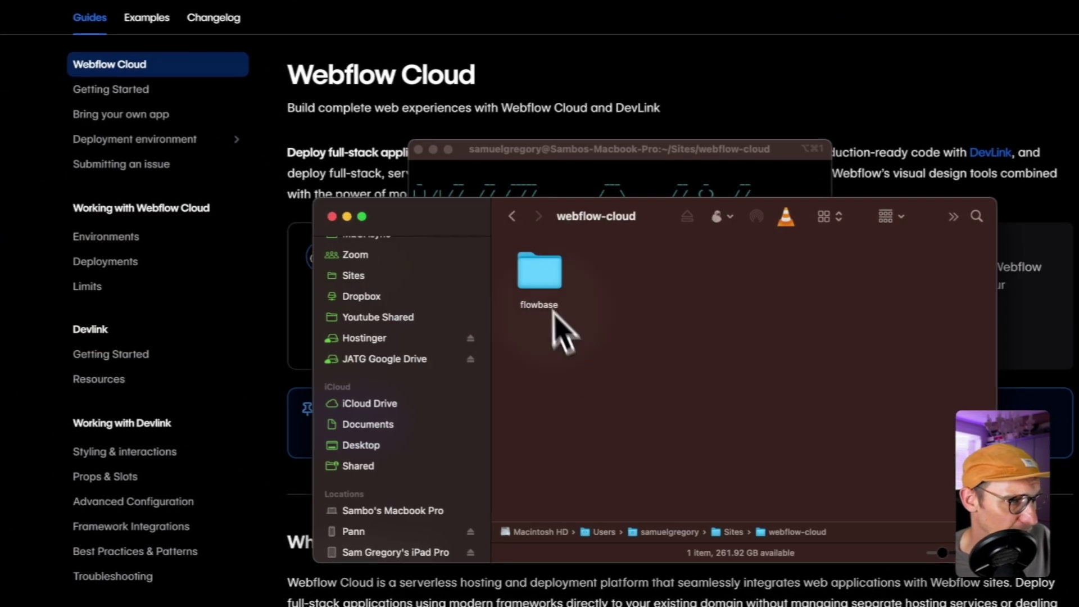
double_click(541, 281)
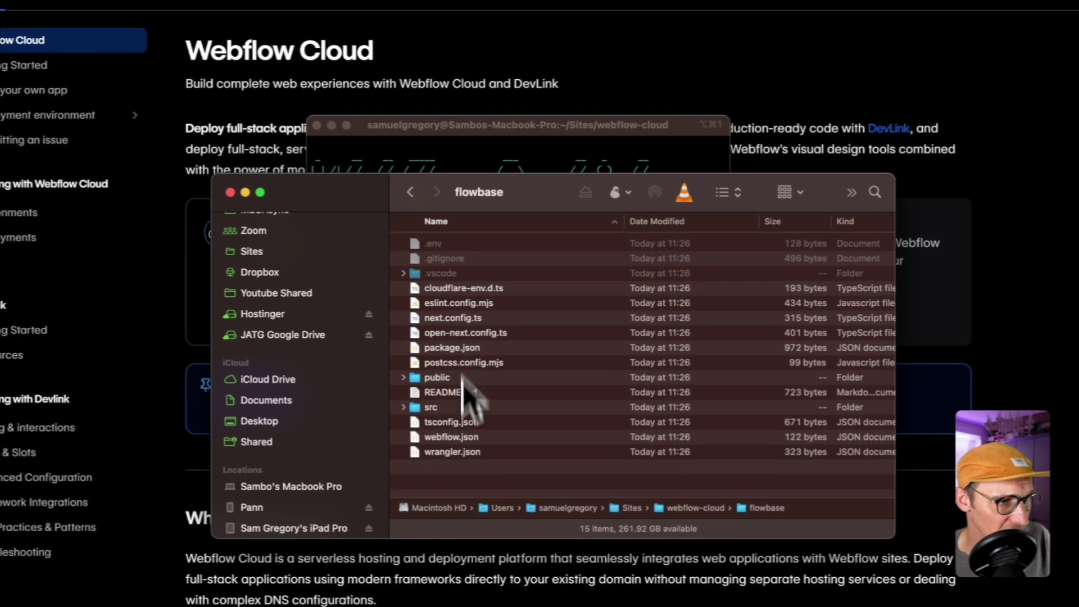
click(489, 427)
click(500, 458)
scroll(414, 440, down, 8)
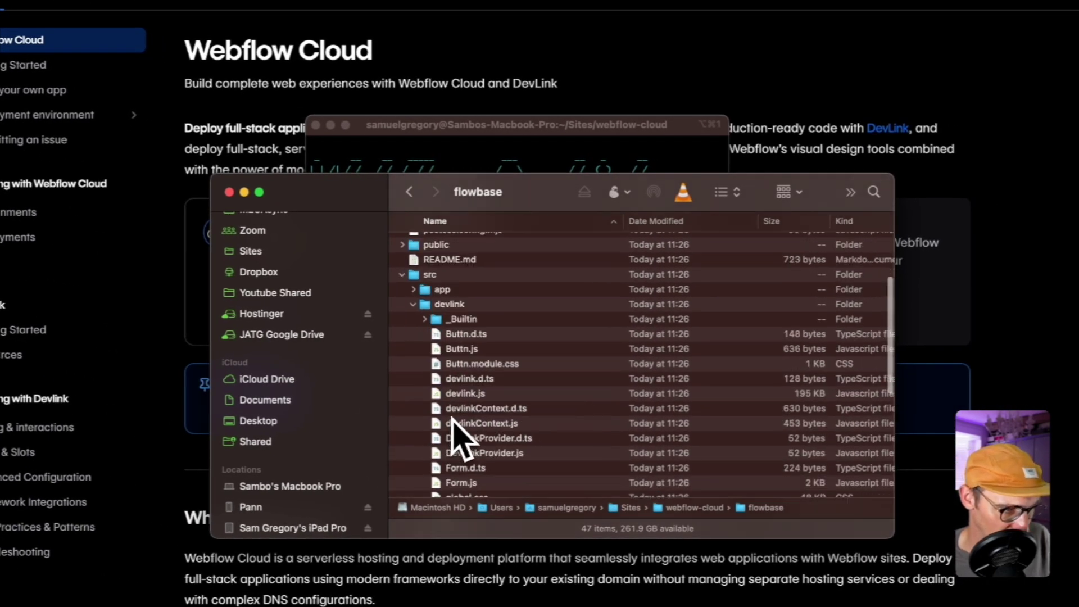
scroll(450, 419, up, 8)
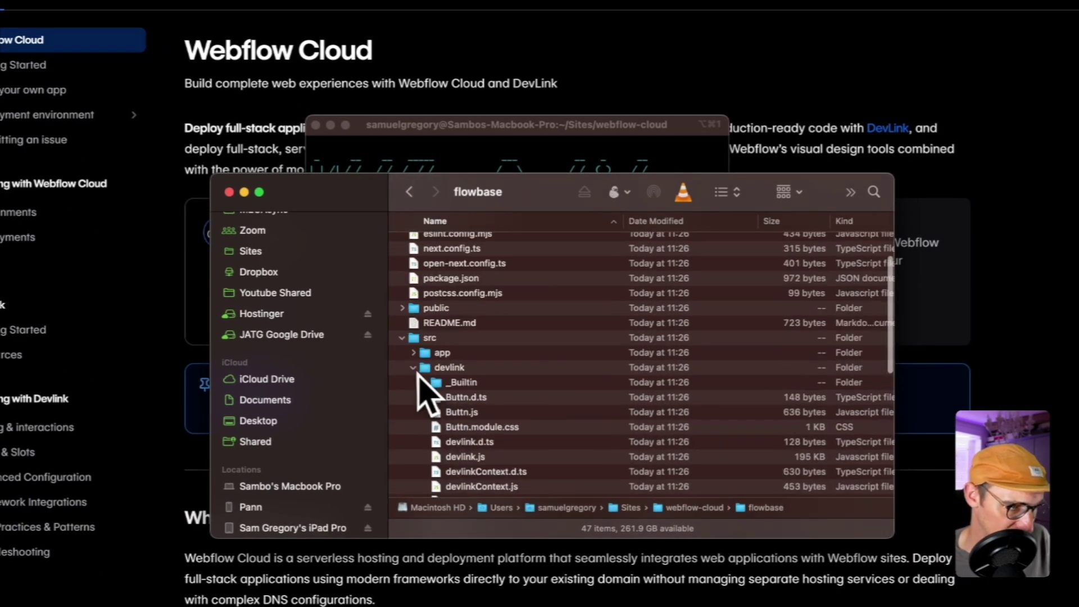
click(427, 381)
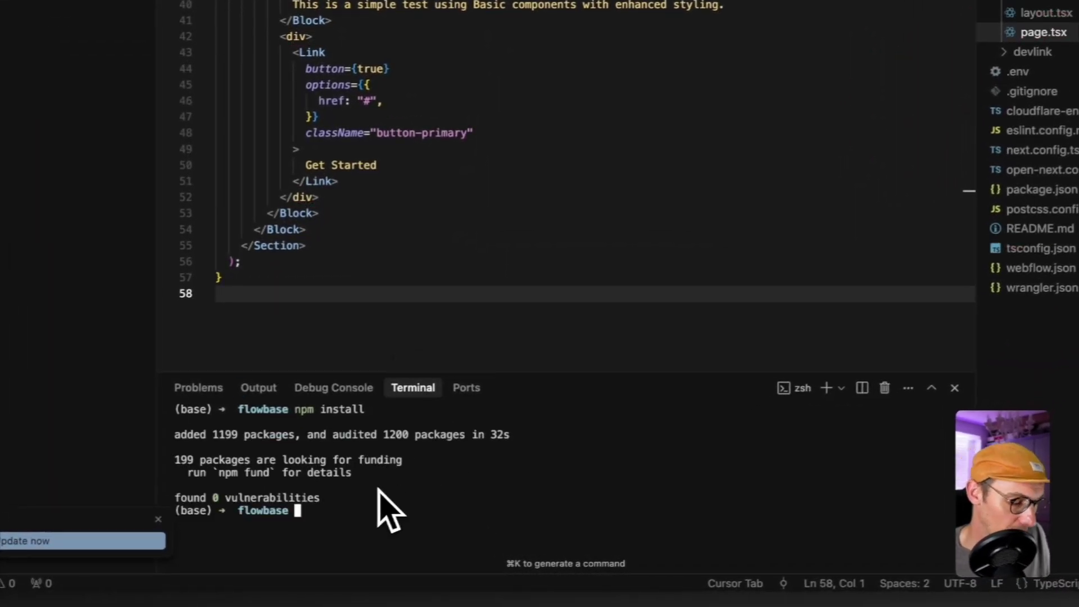
- Start the dev server with npm run dev and load localhost:3000/app in the browser
text(pm run dev)
key(Return)
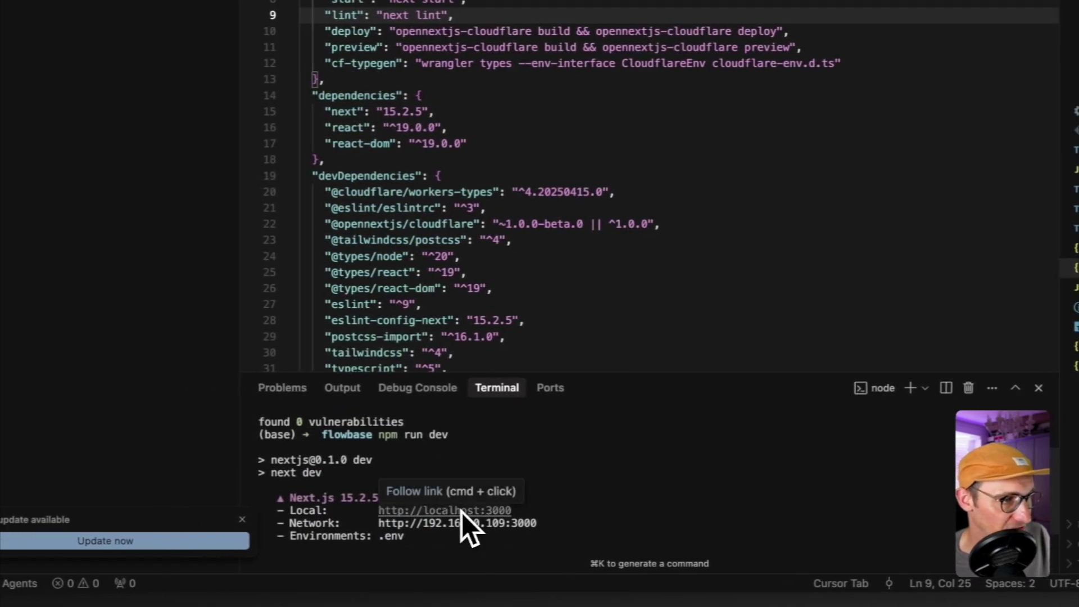
super+click(460, 511)
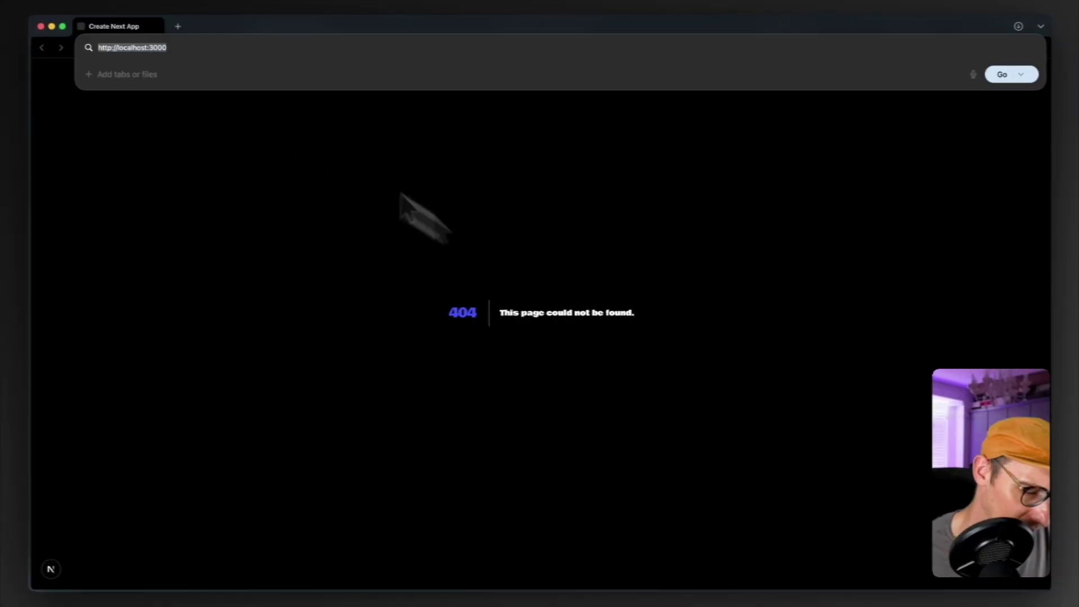
click(178, 52)
text(/app)
key(Return)
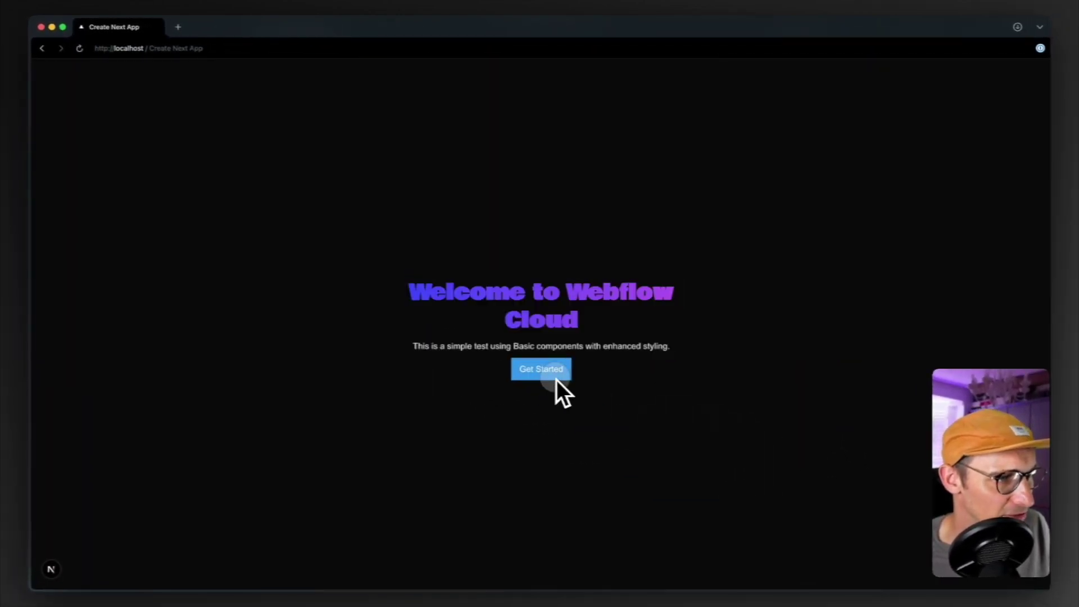
- Return to Cursor and scroll through package.json
key(super+Tab)
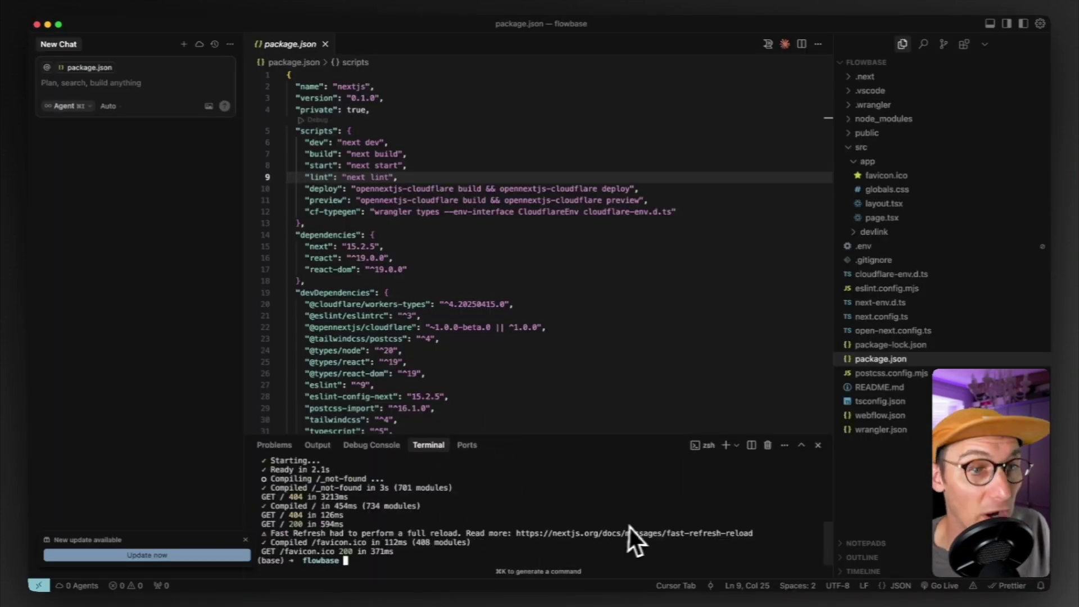
scroll(408, 352, down, 3)
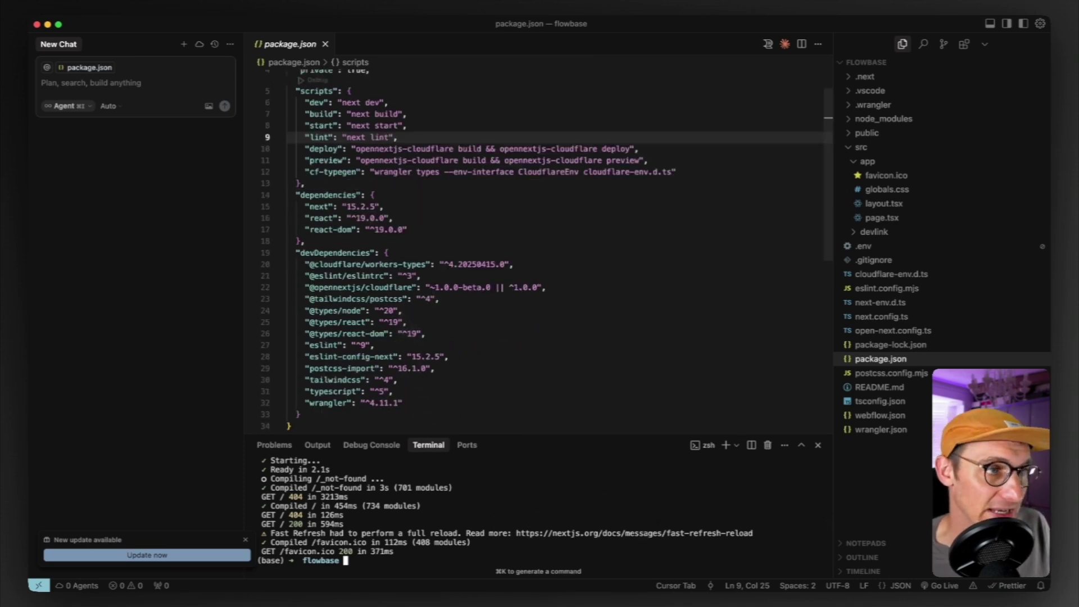
key(super+Tab)
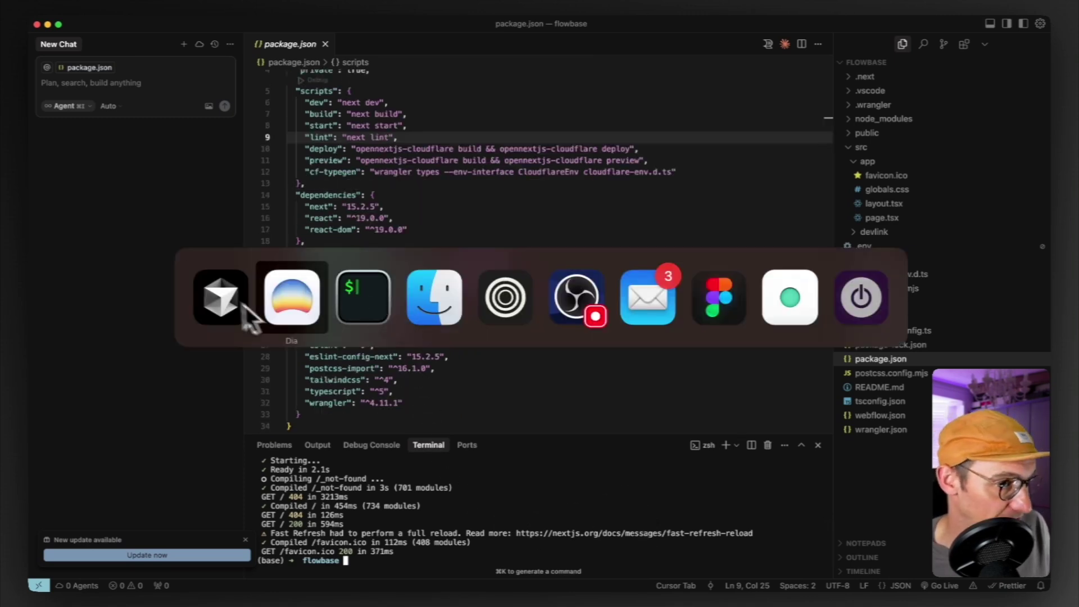
- In a new browser tab, create a private GitHub repository named flowbase
click(291, 301)
key(super+t)
text(git)
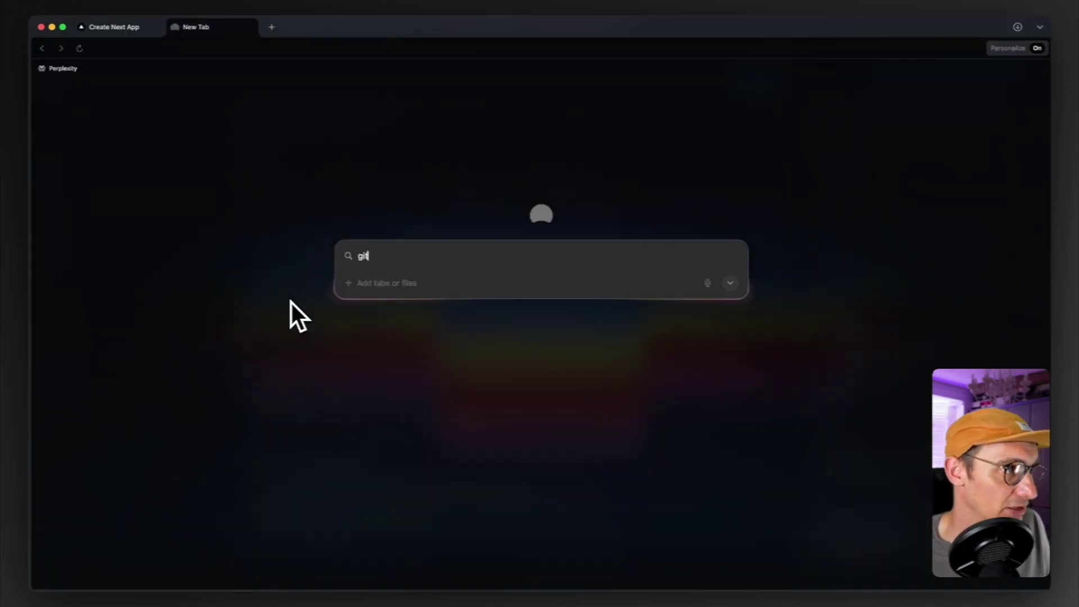
key(Return)
click(181, 159)
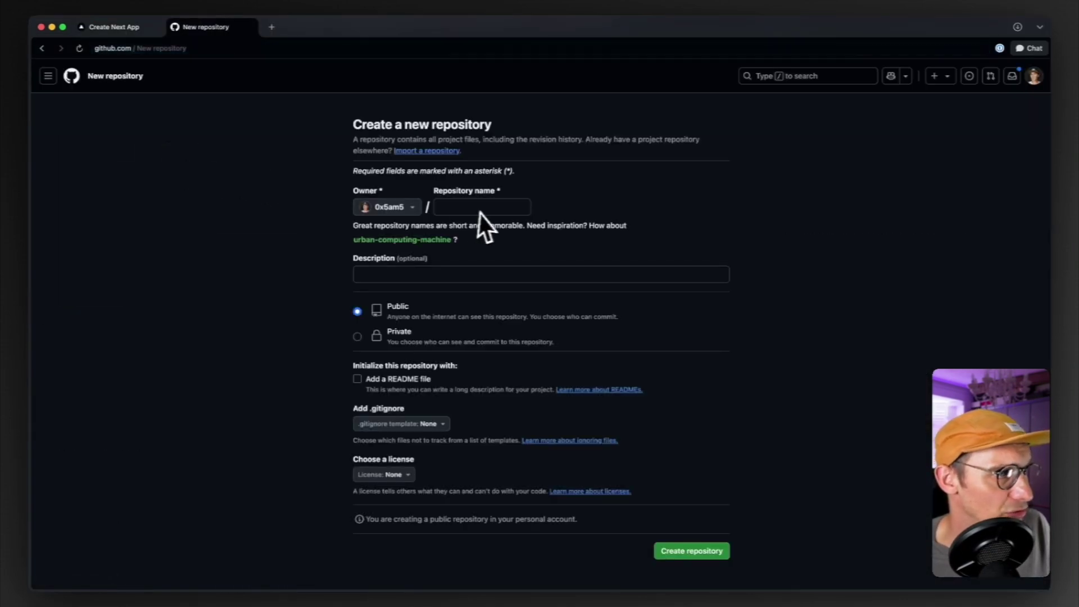
click(484, 209)
text(fl)
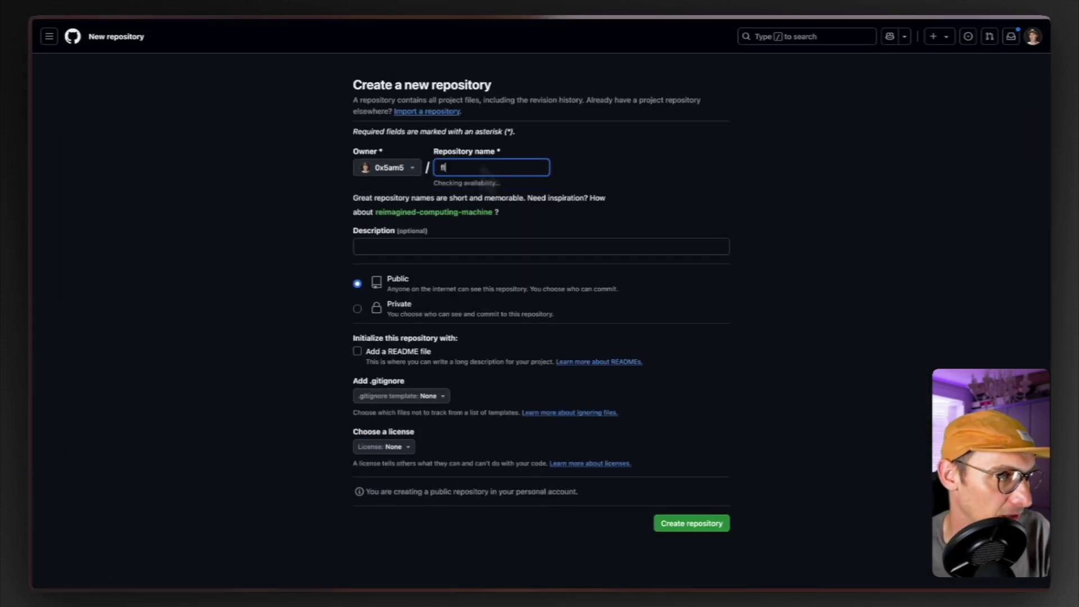
text(owbase)
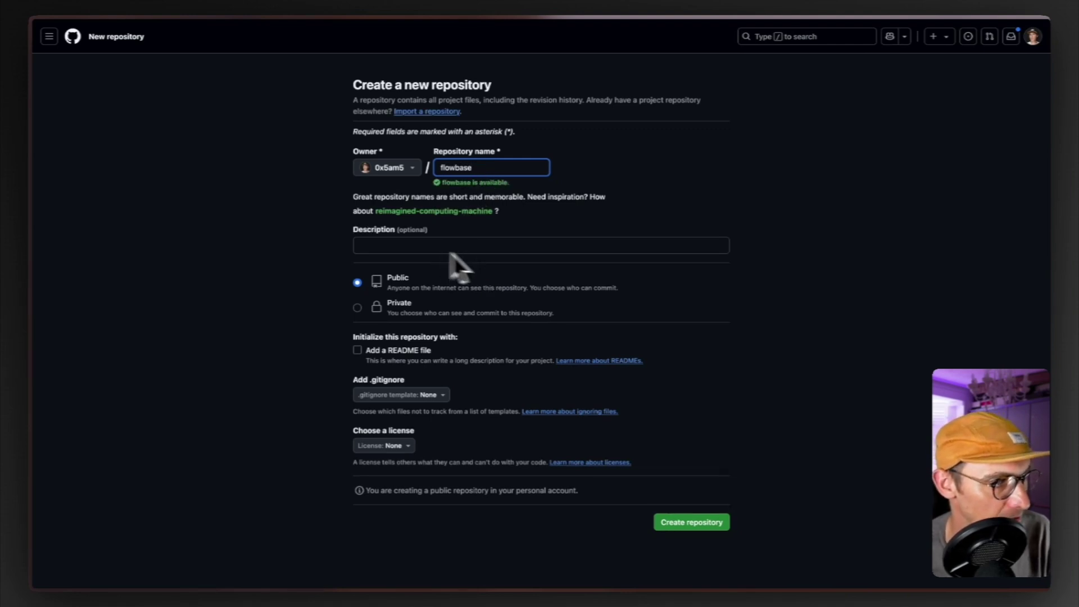
click(358, 308)
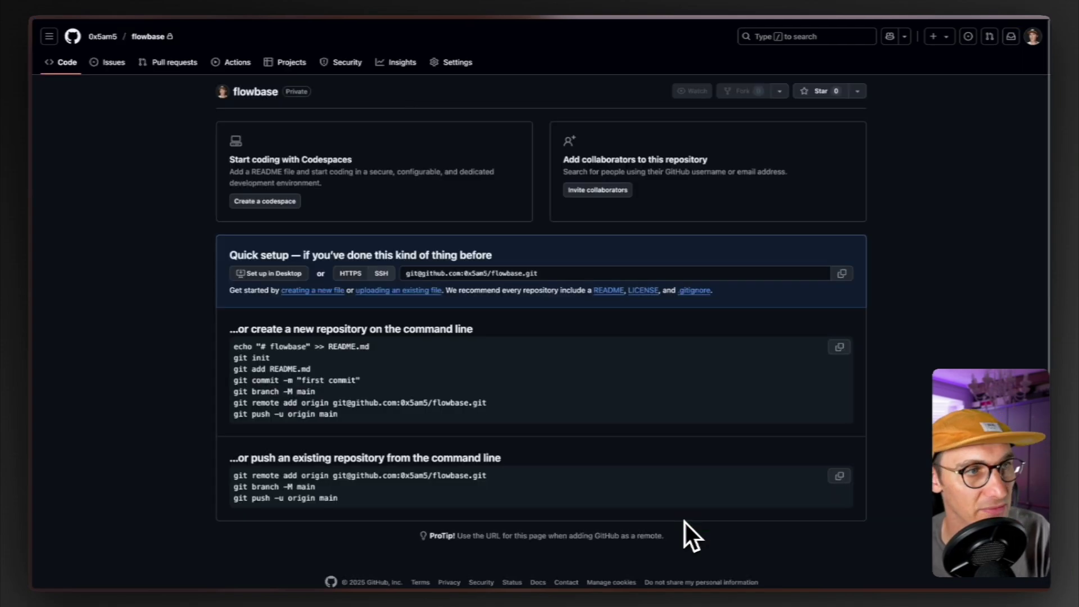
- Change into the flowbase folder and add the GitHub repository as the origin remote
drag(231, 346, 407, 415)
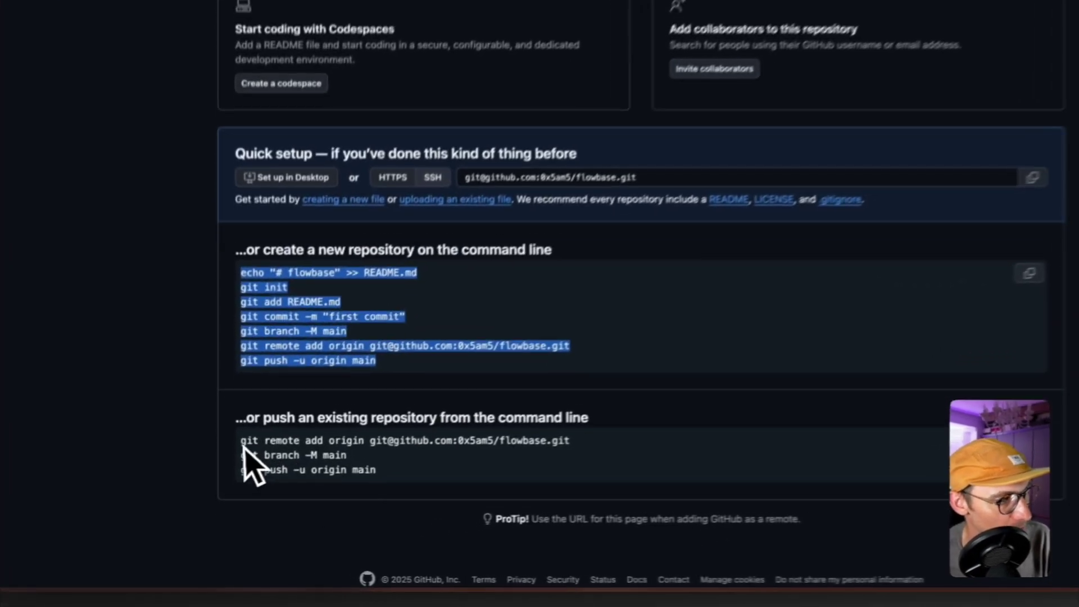
drag(234, 475, 496, 503)
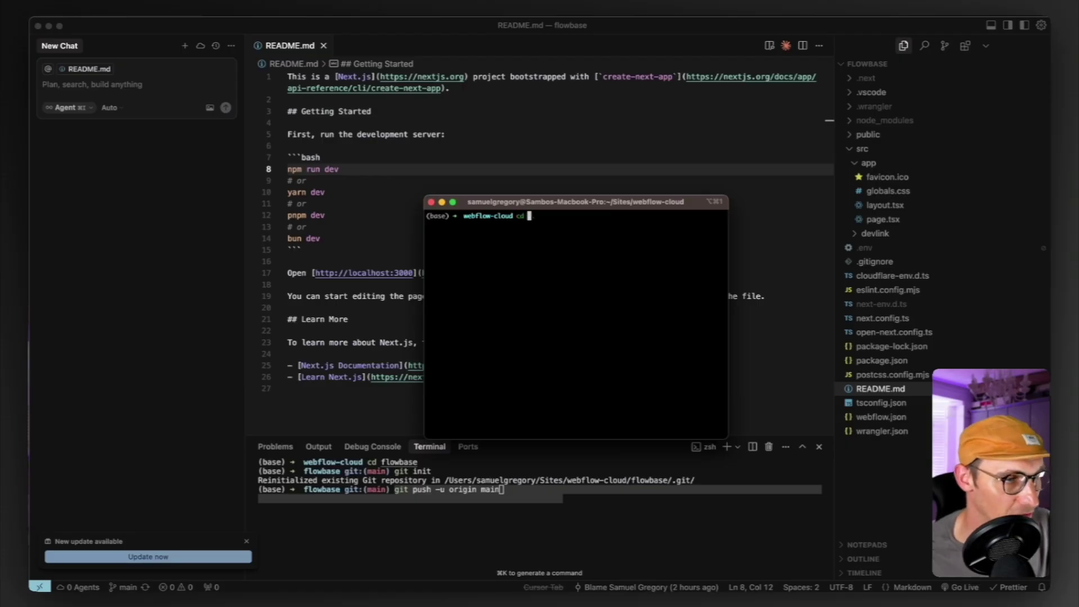
key(super+Tab)
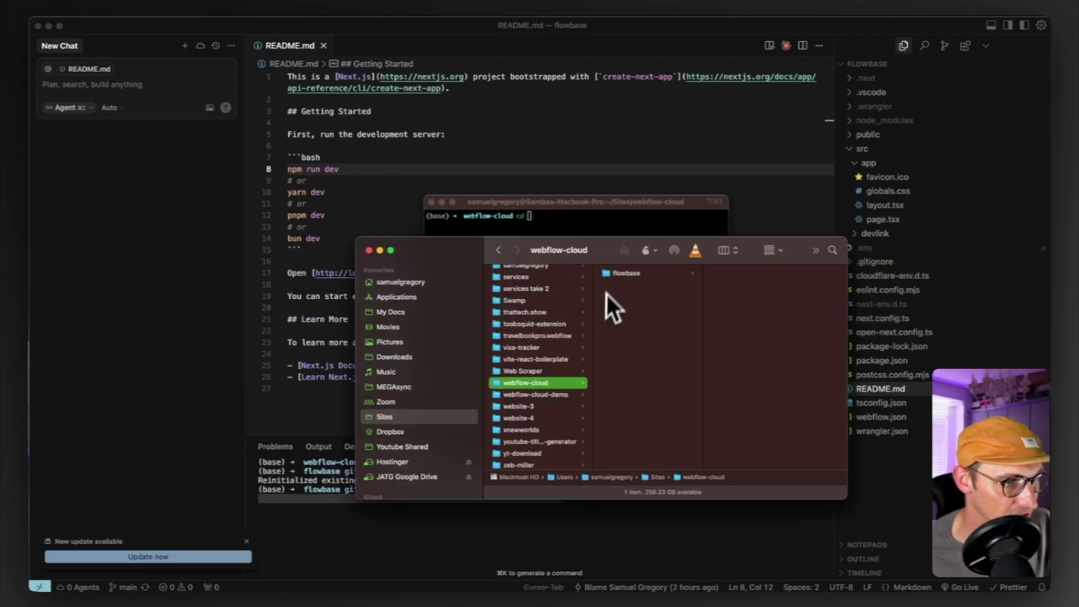
mouse_move(626, 273)
mouse_down()
mouse_move(635, 273)
mouse_move(616, 269)
mouse_up()
key(Return)
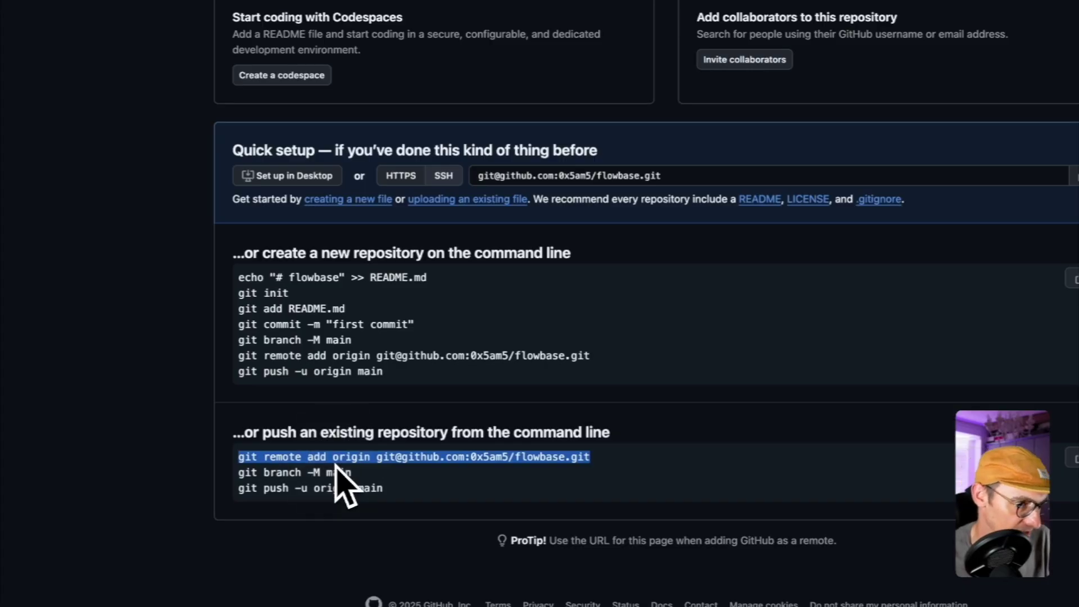
key(super+Tab)
key(super+Tab)
key(super+Tab)
key(super+Tab)
key(super+v)
key(Return)
- Rename the branch to main with git branch -M main and run git push -u origin main
key(super+Tab)
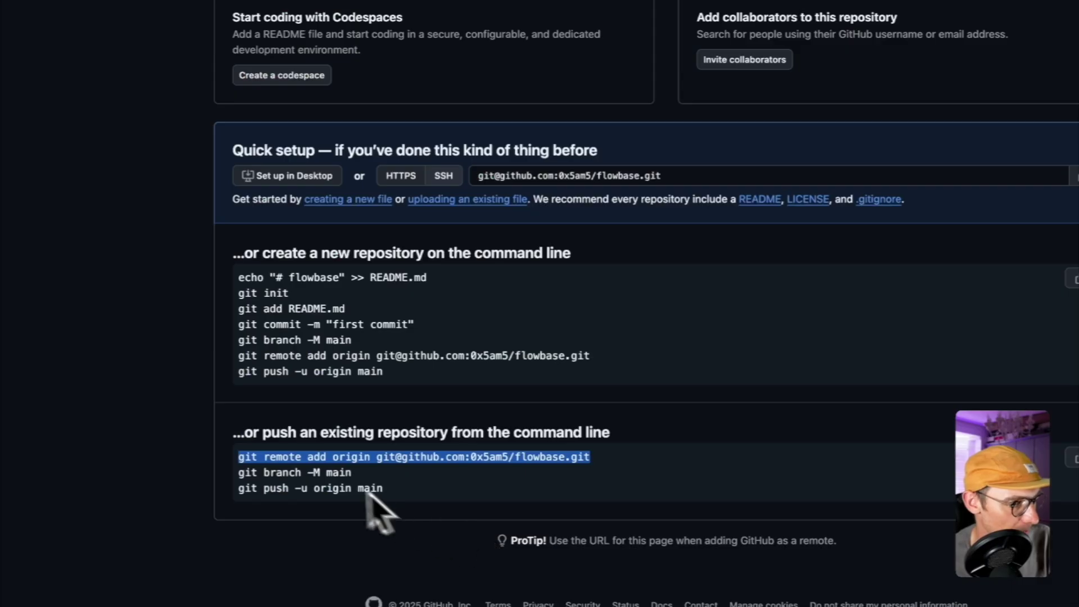
triple_click(332, 475)
key(super+c)
key(super+Tab)
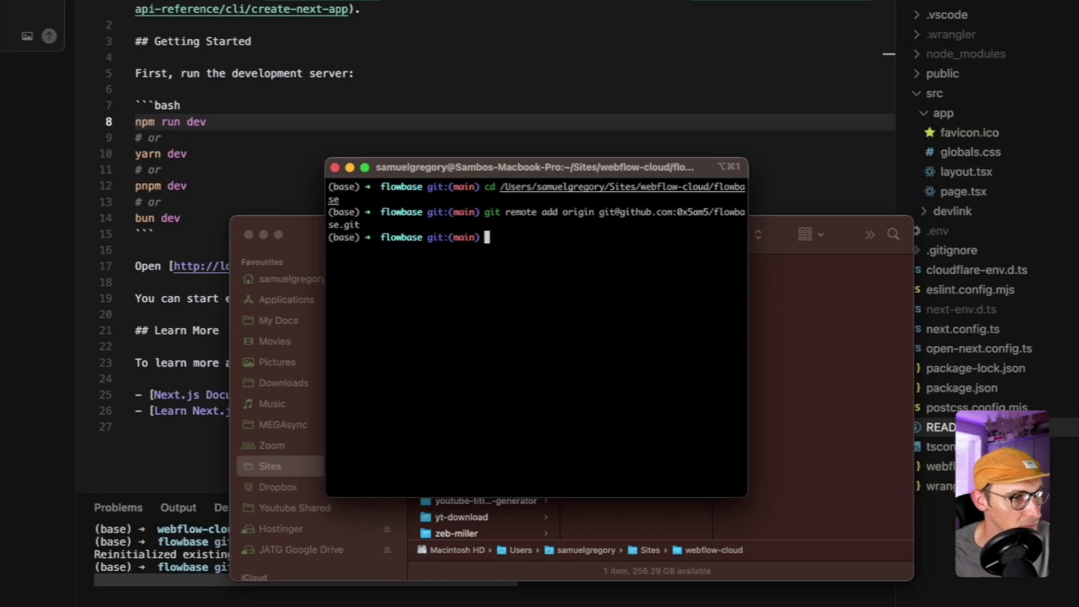
key(super+v)
key(Return)
key(super+Tab)
double_click(332, 488)
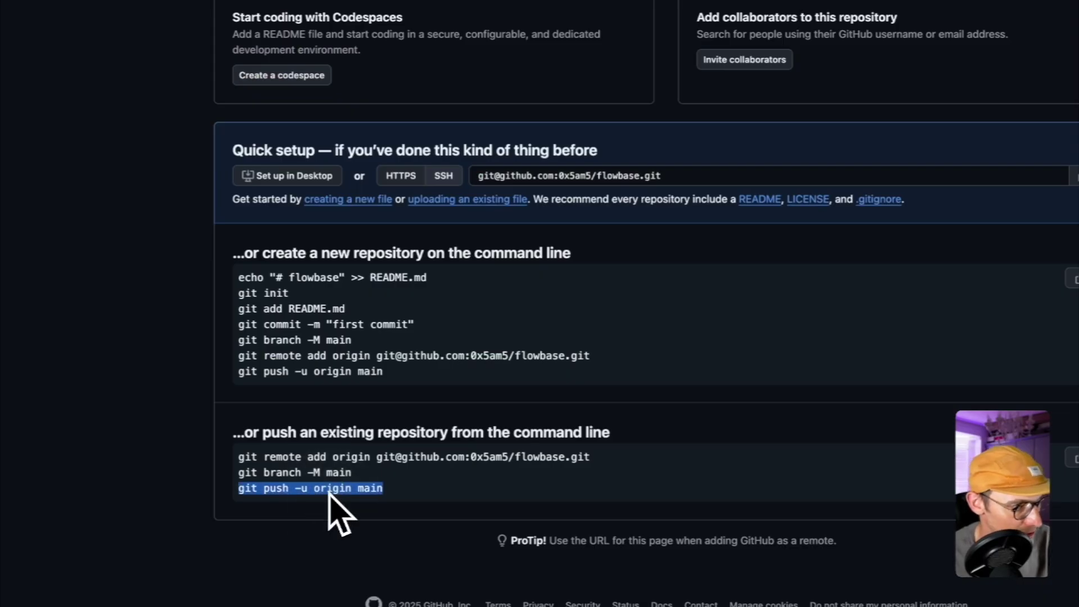
key(super+c)
key(super+Tab)
key(super+v)
key(Return)
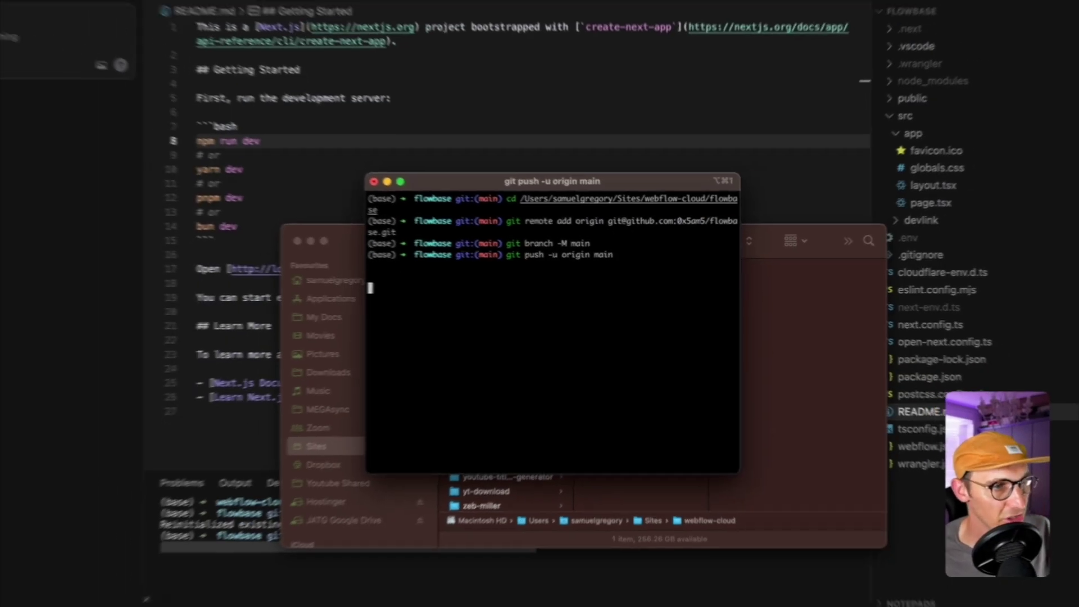
- Reload the flowbase GitHub repository to confirm the pushed files and README, then return to Cursor
key(super+Tab)
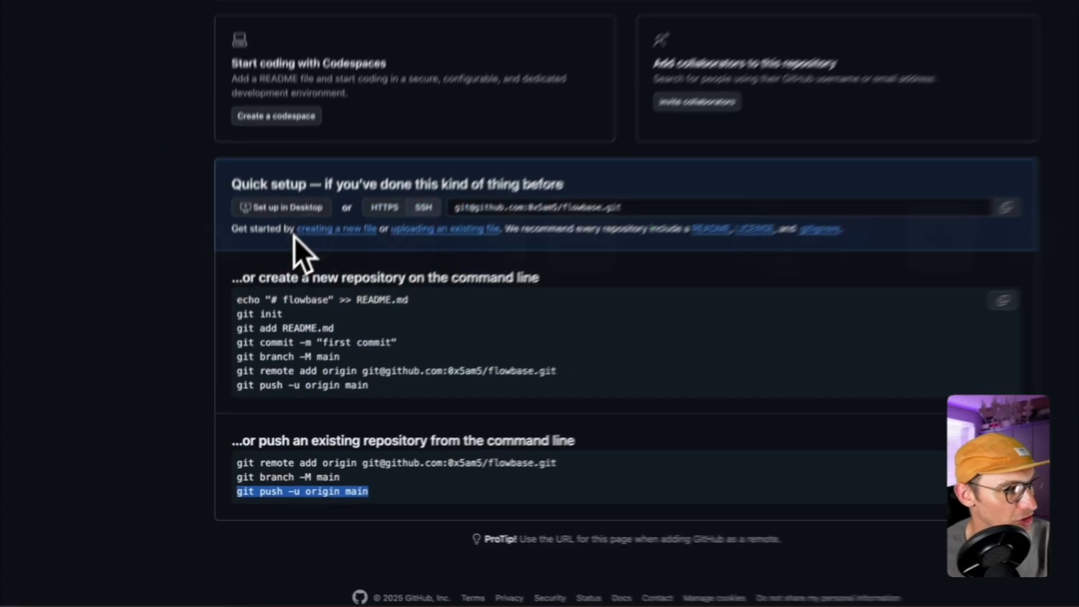
key(super+r)
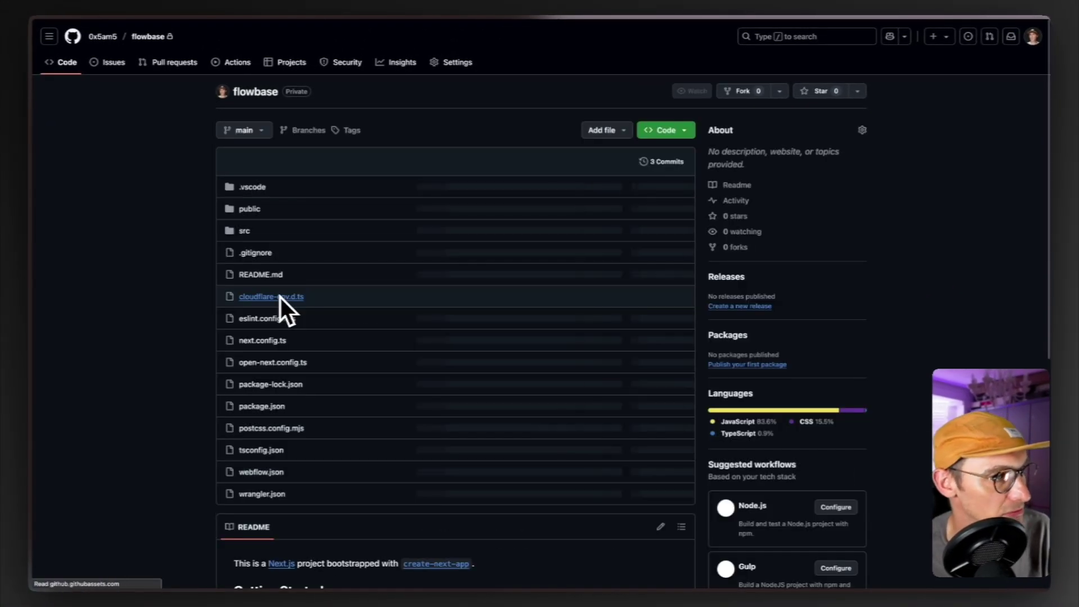
scroll(265, 234, down, 5)
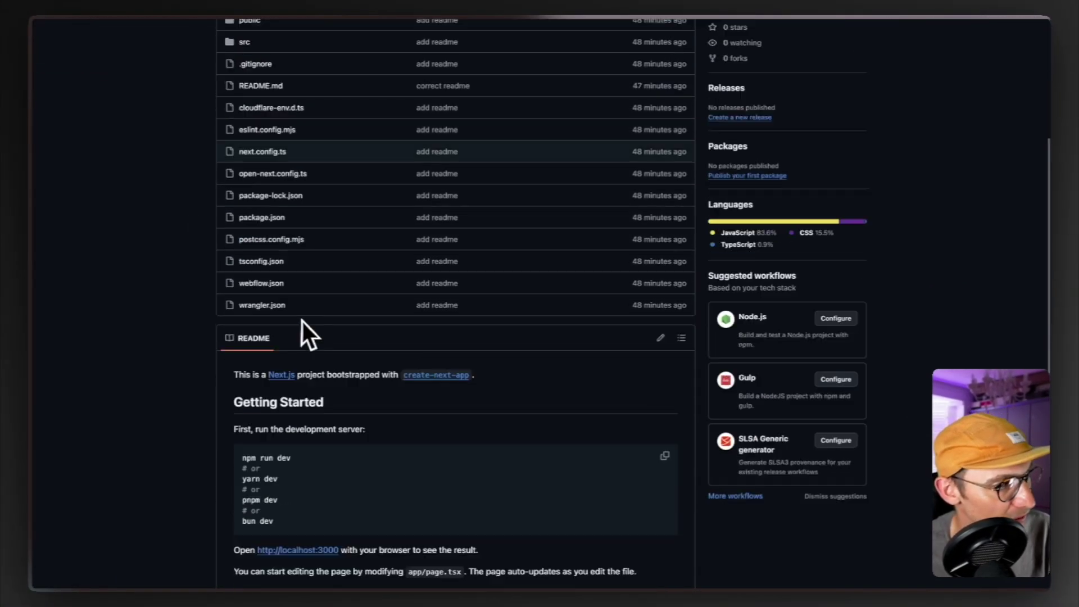
key(super+Tab)
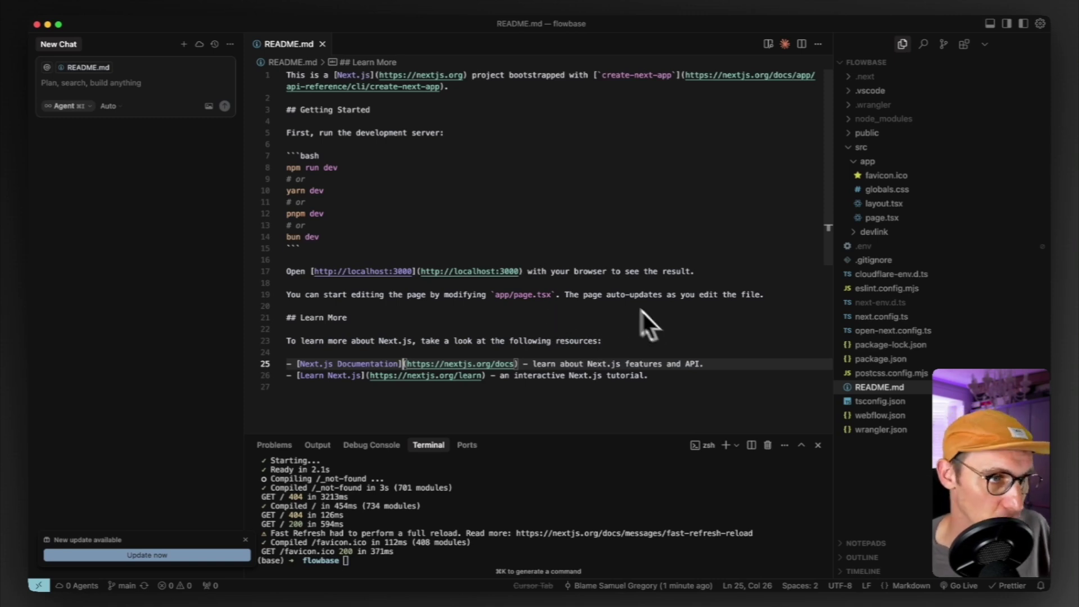
- Open the Webflow Cloud section of the FlowSt8 site settings, which shows no projects yet
key(super+Tab)
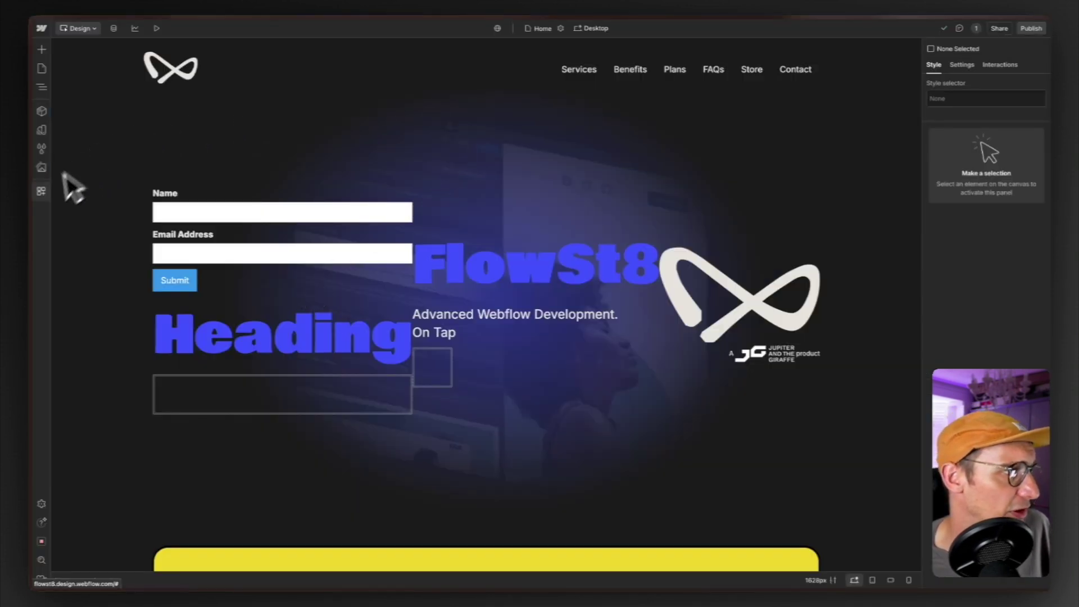
click(40, 29)
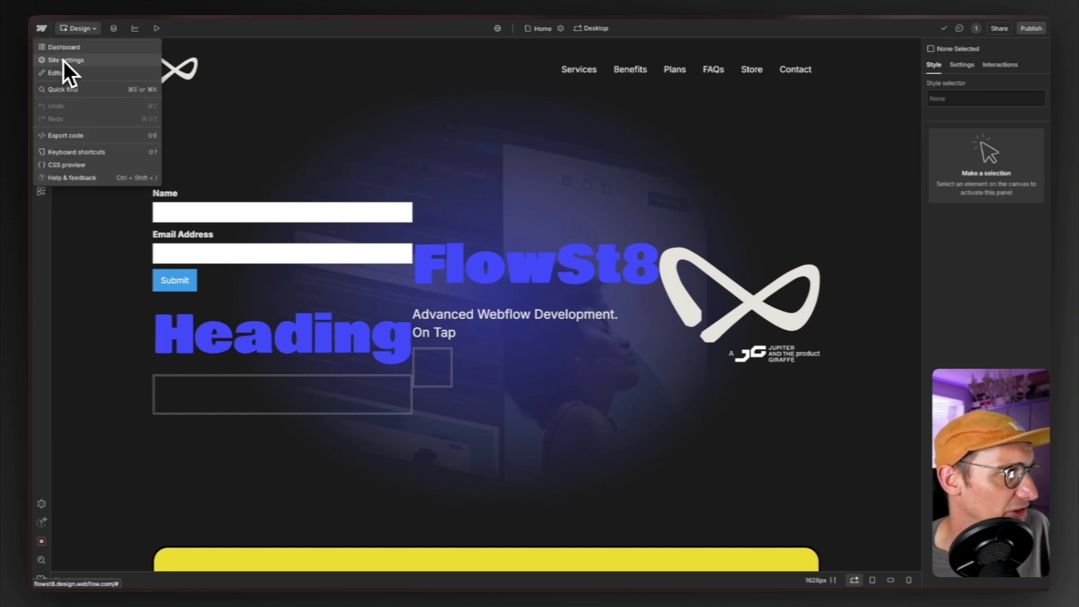
click(63, 60)
click(238, 332)
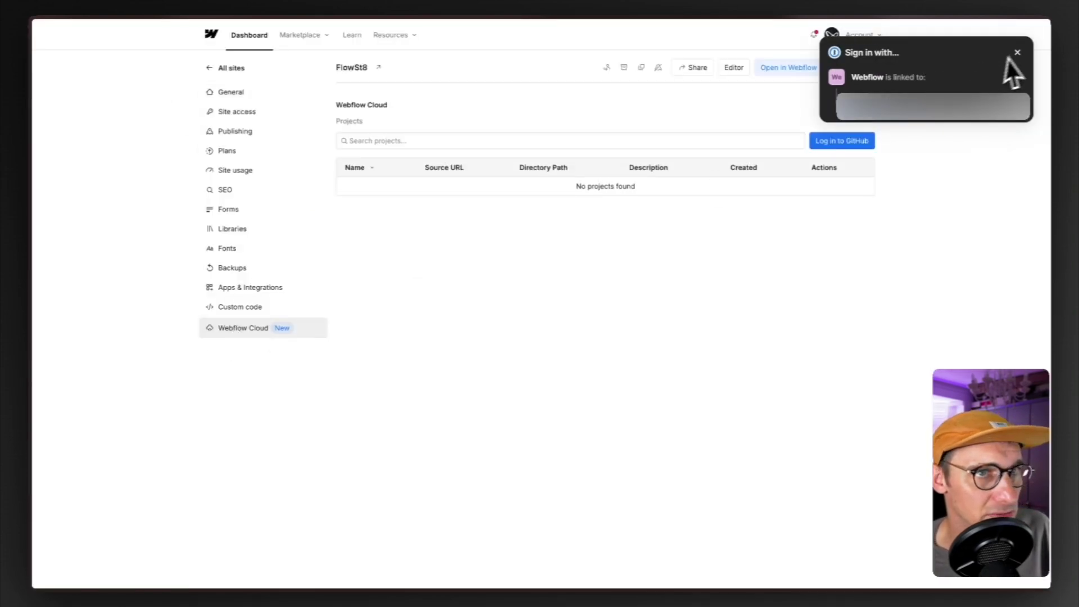
- Sign in with GitHub and begin installing Webflow Cloud on the personal account
click(1017, 53)
click(834, 143)
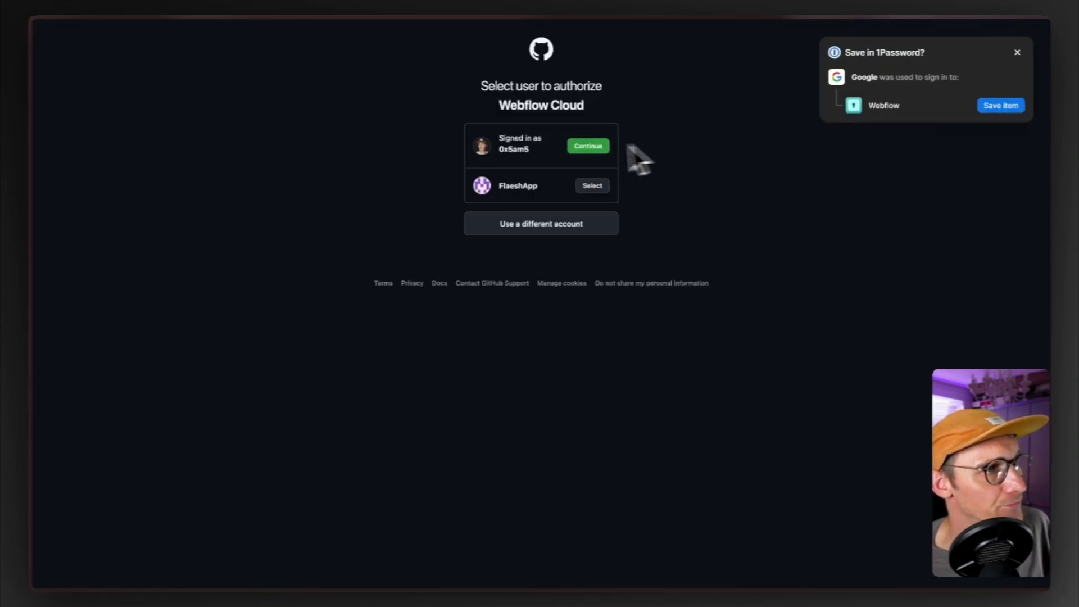
click(584, 149)
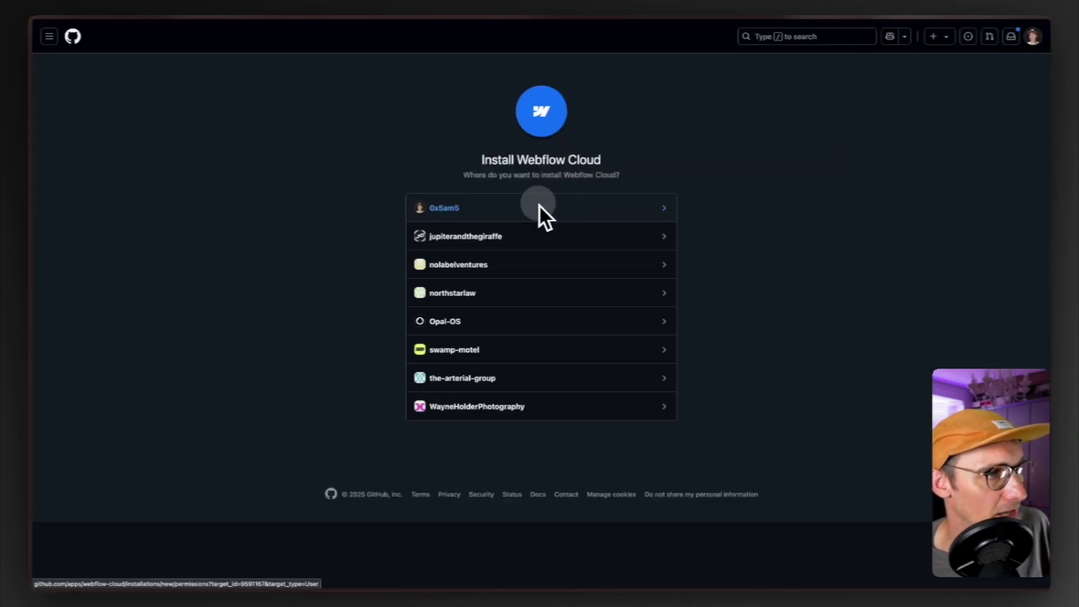
click(540, 207)
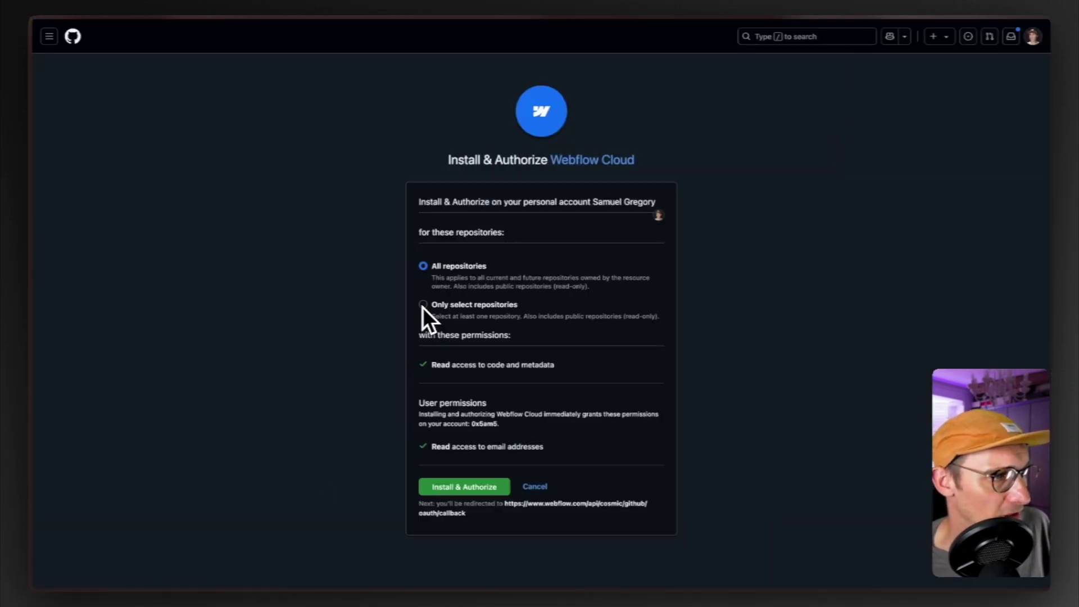
- Install and authorize Webflow Cloud with access to only the flowbase repository, then start a new project
click(422, 304)
click(548, 279)
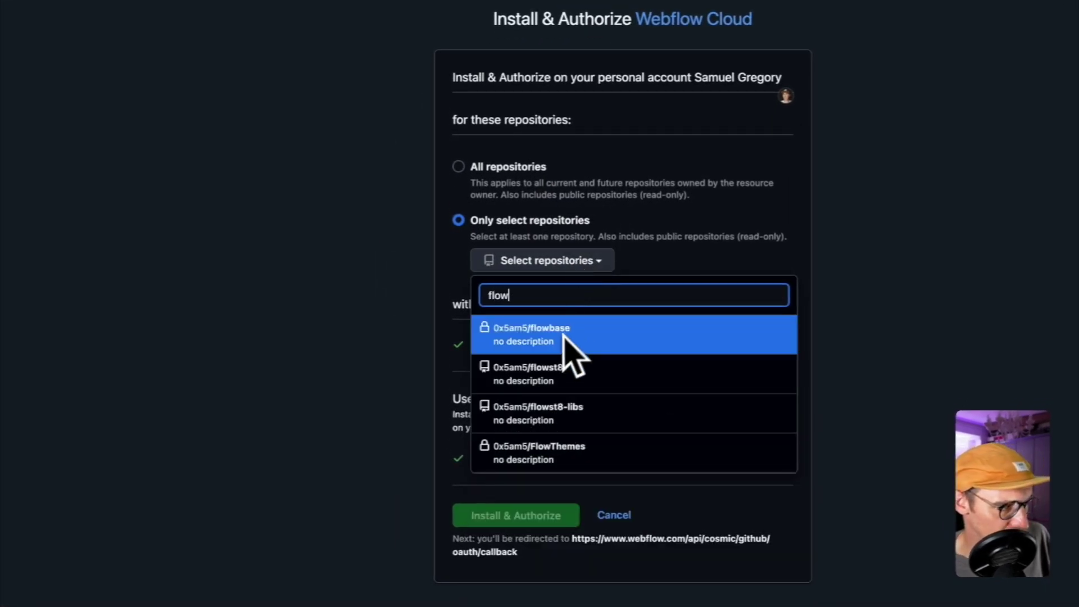
click(573, 336)
scroll(434, 392, down, 2)
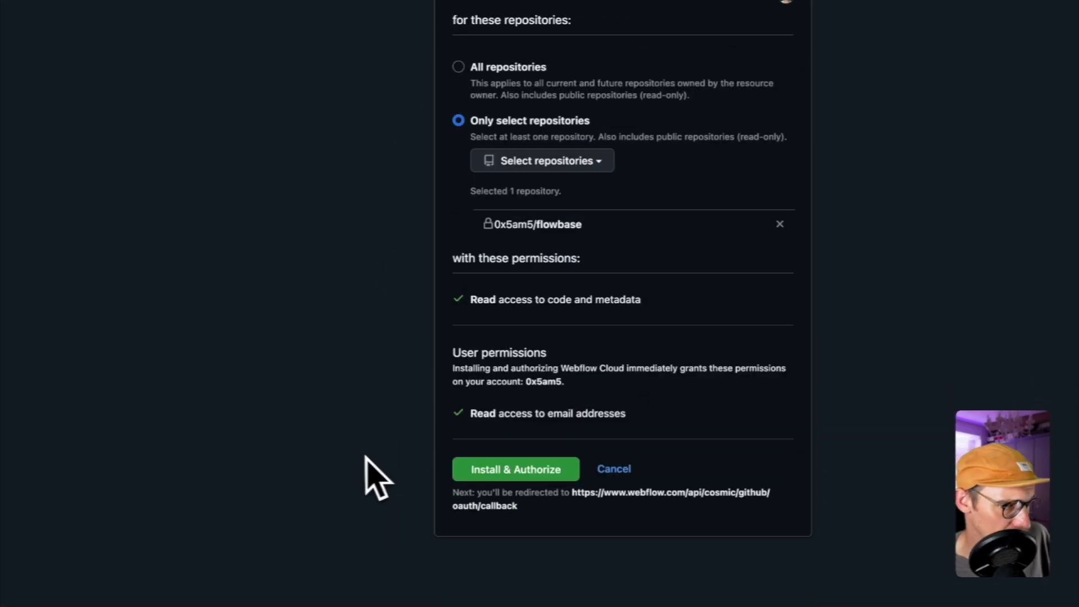
click(525, 466)
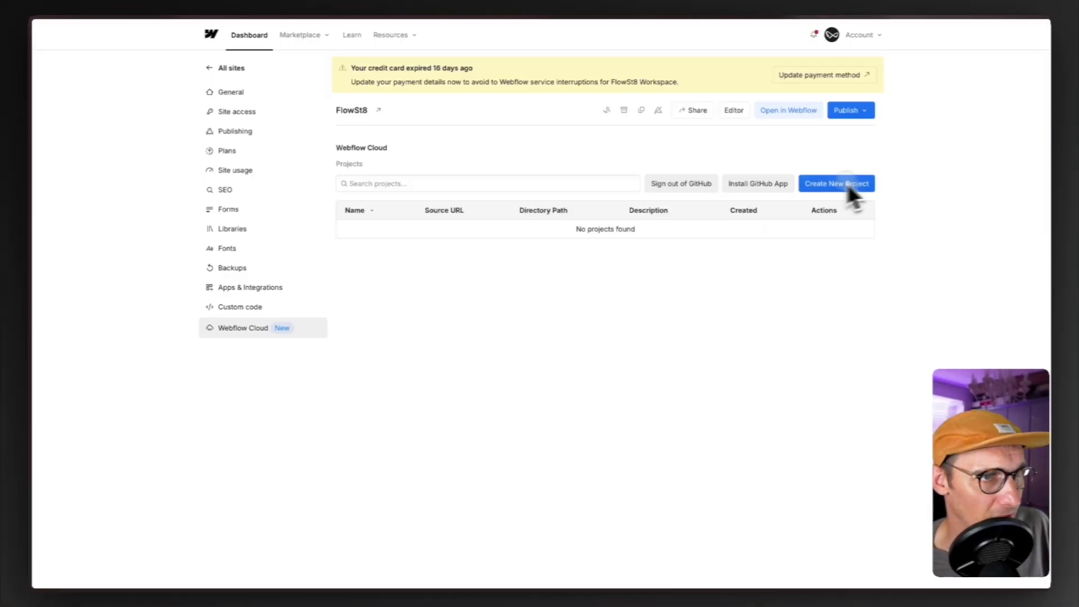
click(850, 193)
- Create a Webflow Cloud project named 'App' linked to the flowbase repository
click(499, 104)
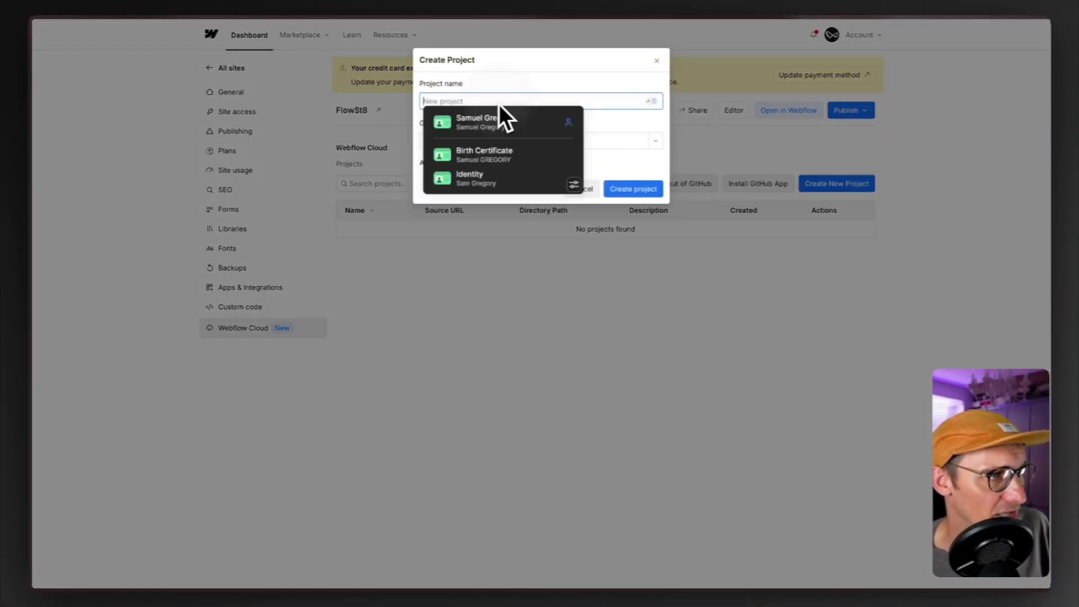
key(Escape)
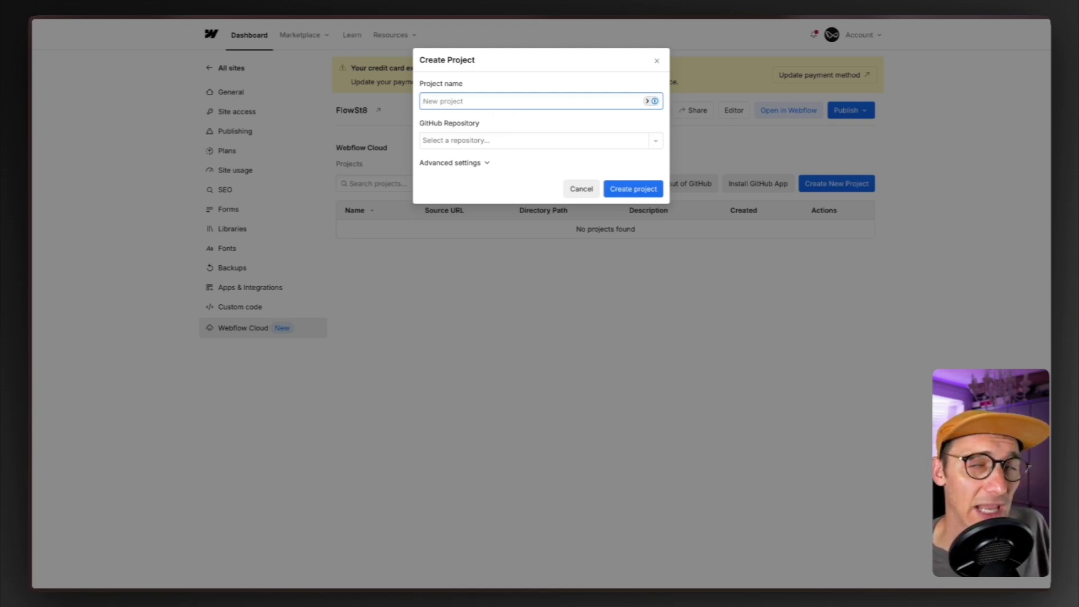
text(App)
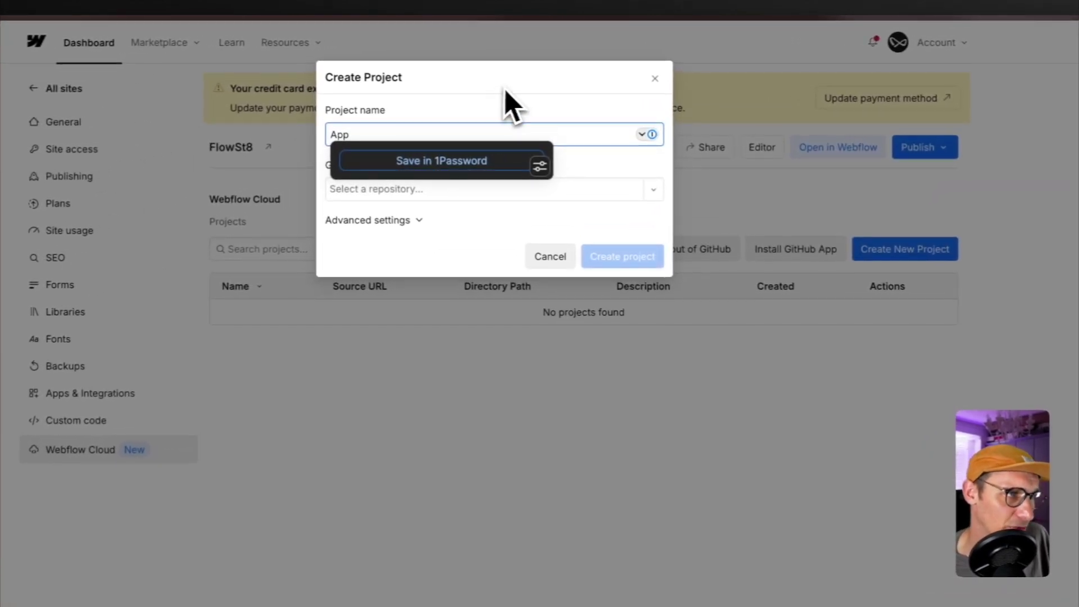
click(653, 192)
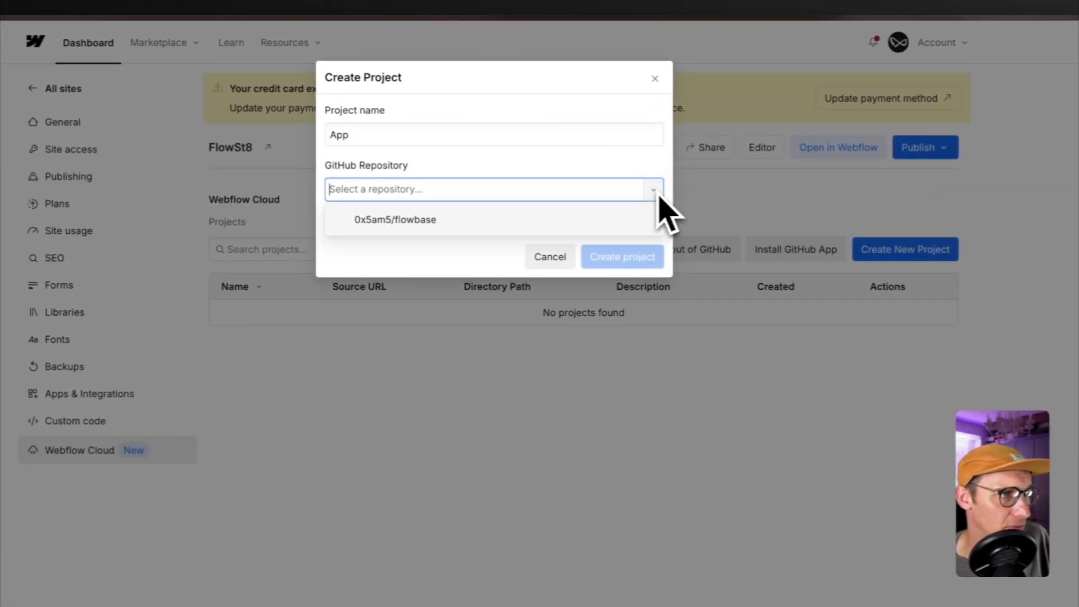
click(407, 225)
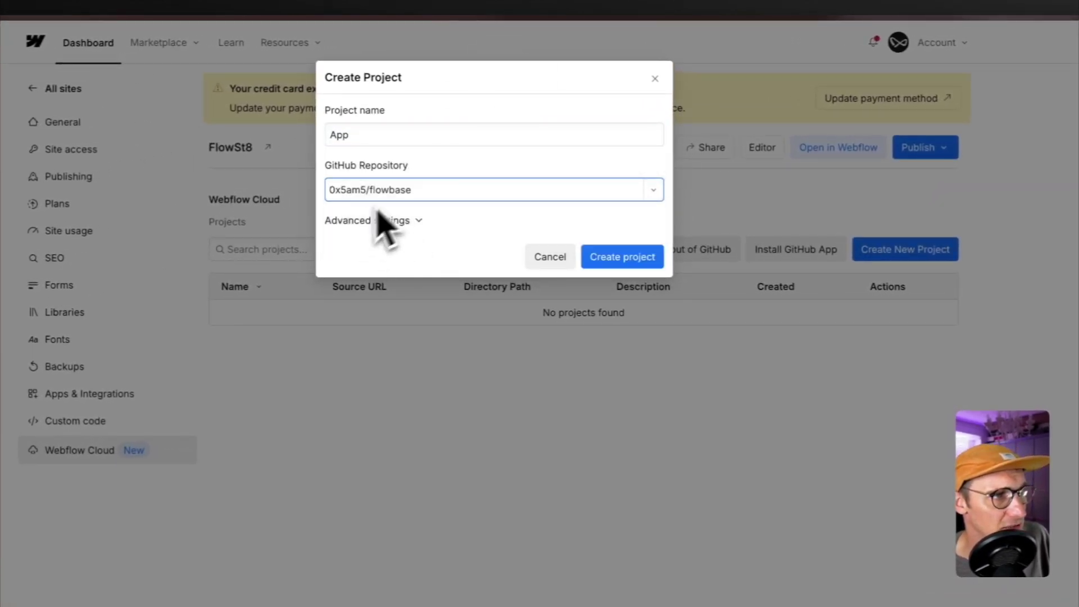
click(416, 223)
click(418, 223)
click(599, 218)
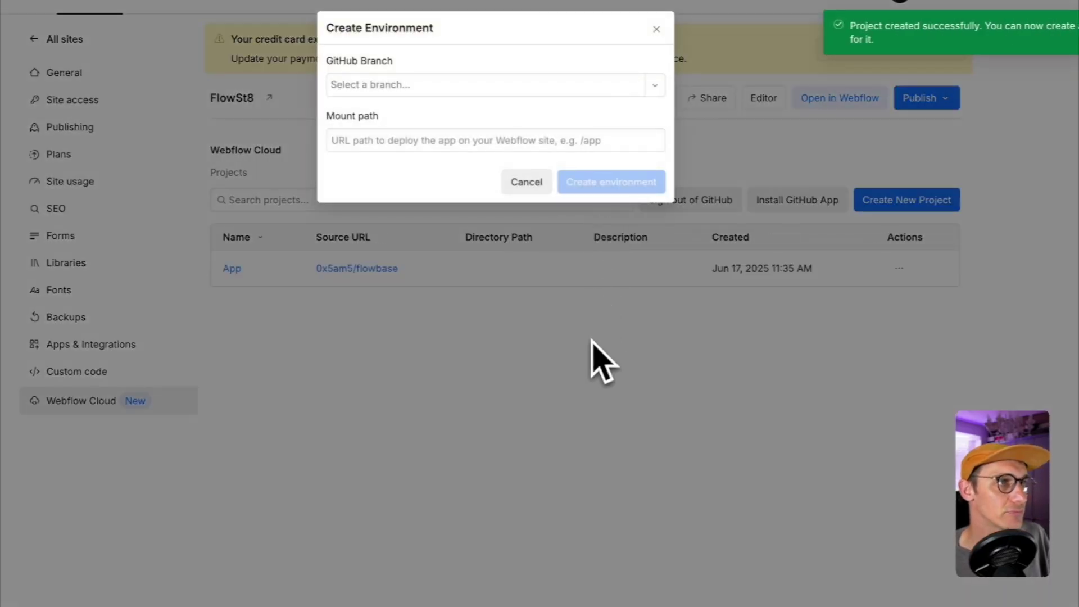
- Create an environment deploying the main branch at mount path /app
click(652, 85)
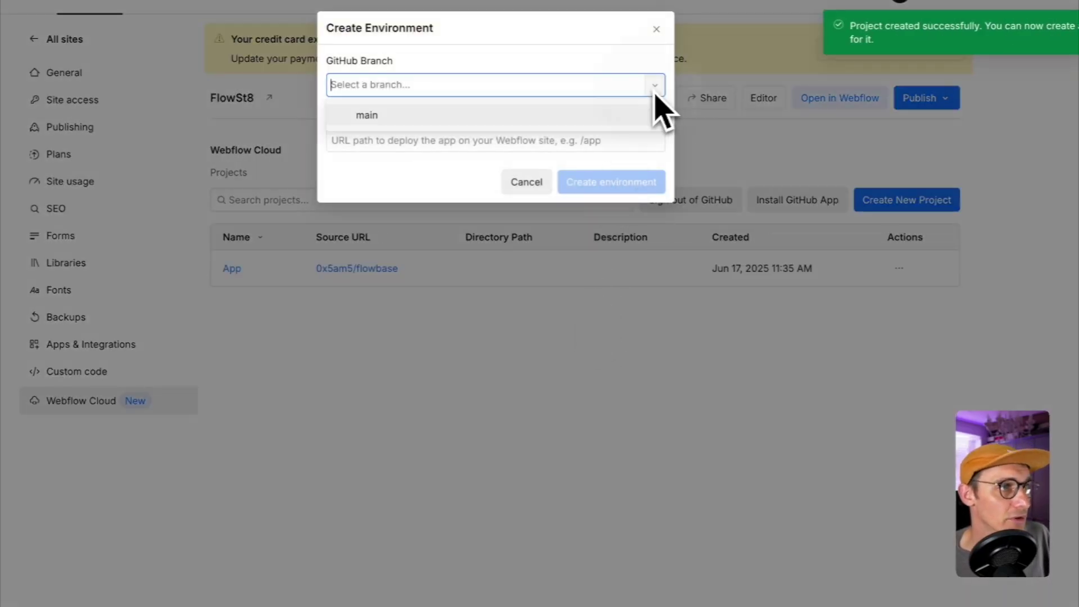
click(413, 119)
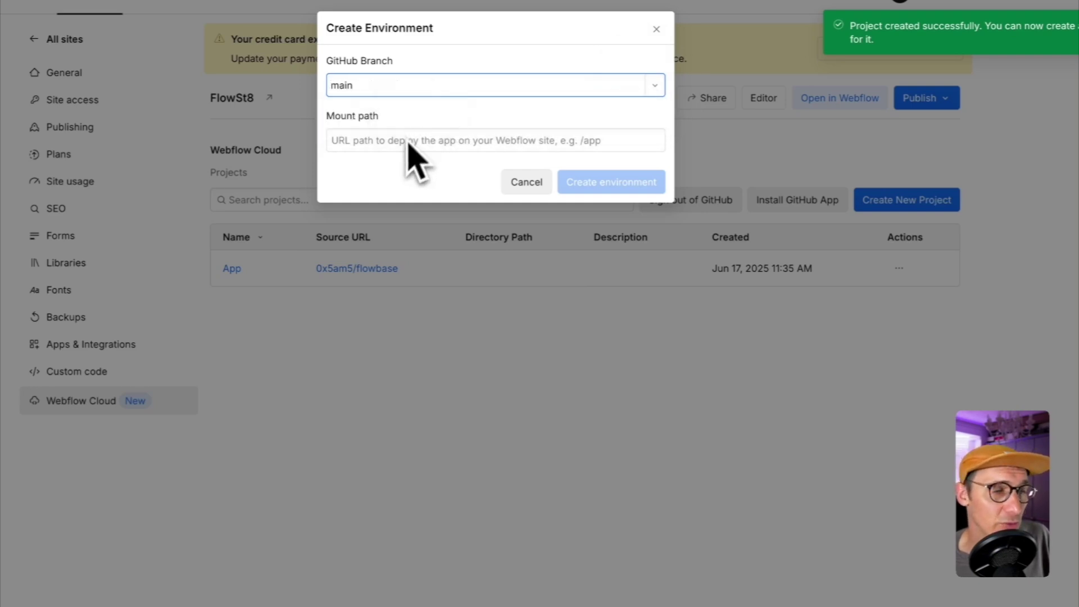
click(399, 144)
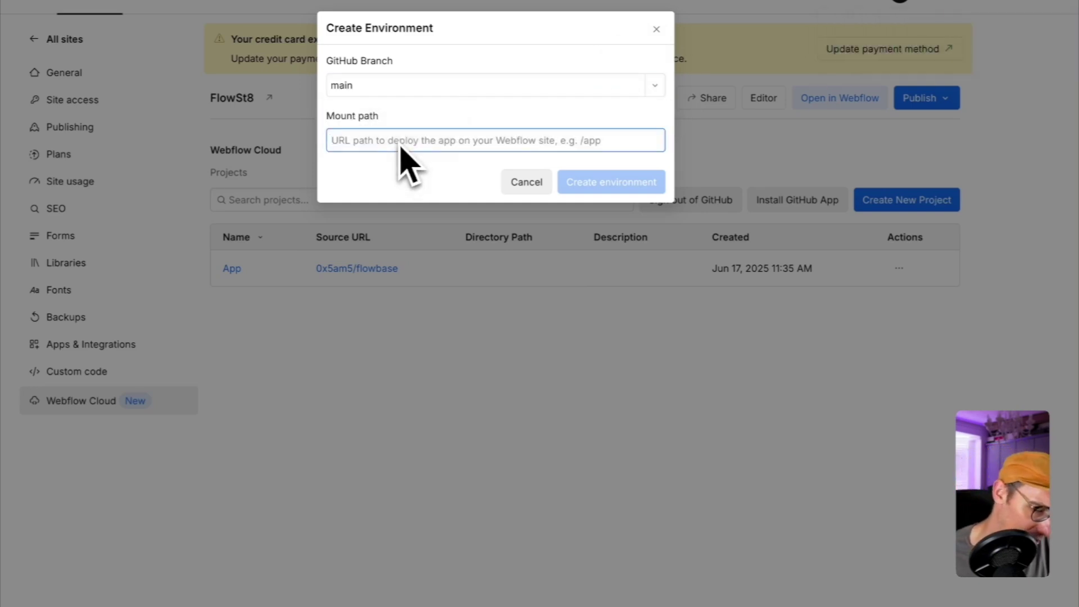
text(/app)
click(574, 187)
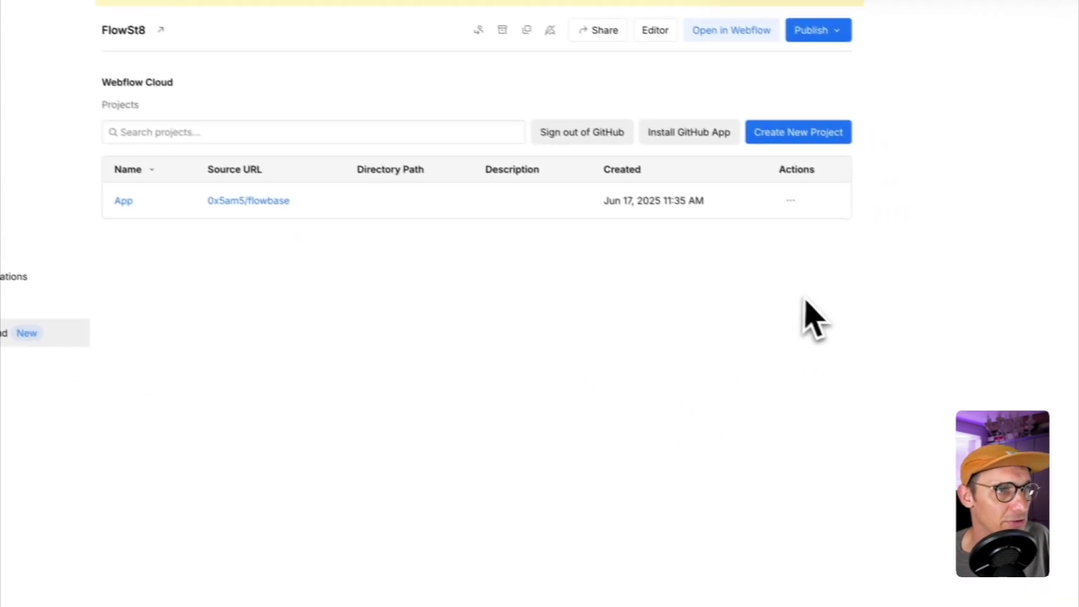
- Open the App project's main environment and review the first deployment's build log
click(232, 268)
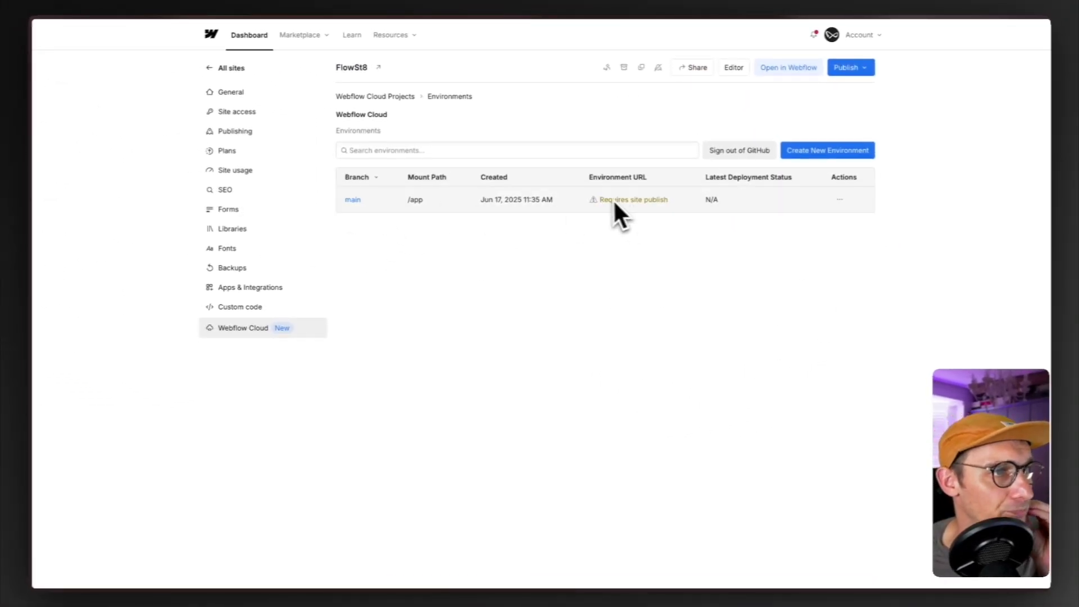
click(352, 201)
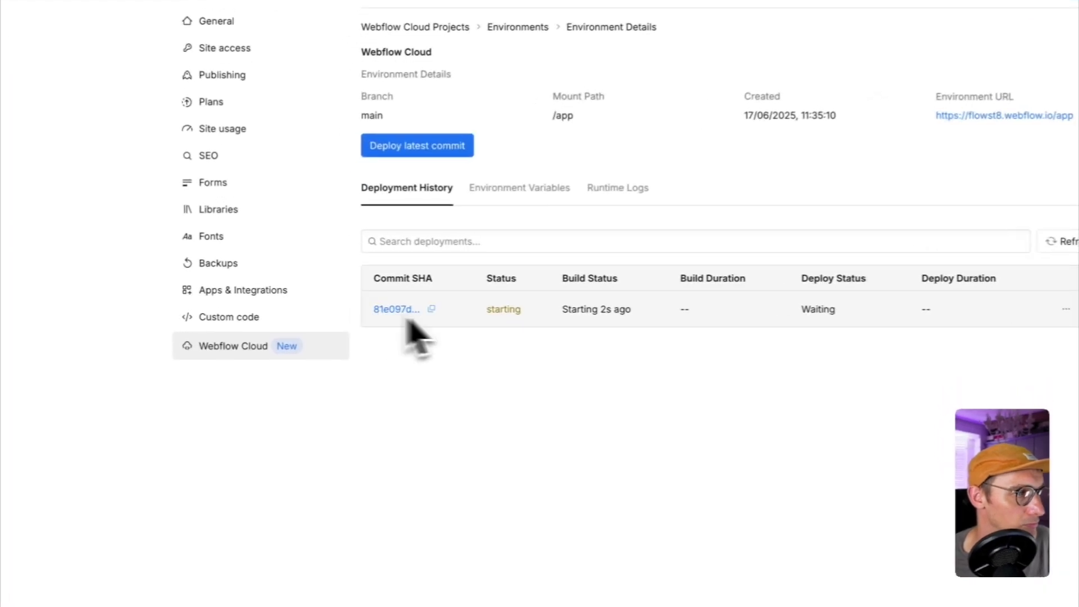
click(512, 318)
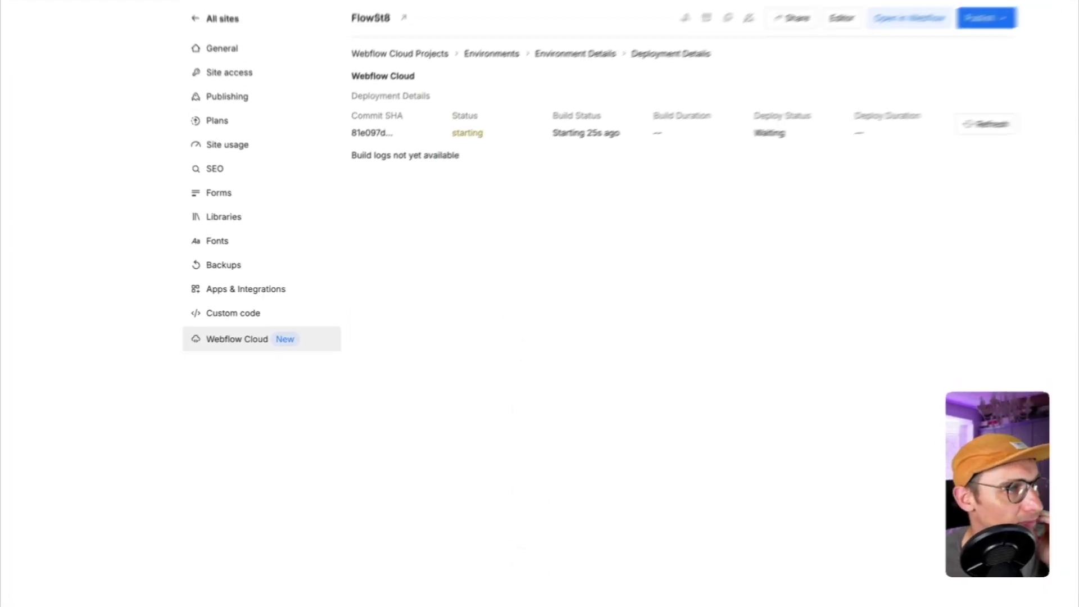
scroll(590, 451, down, 5)
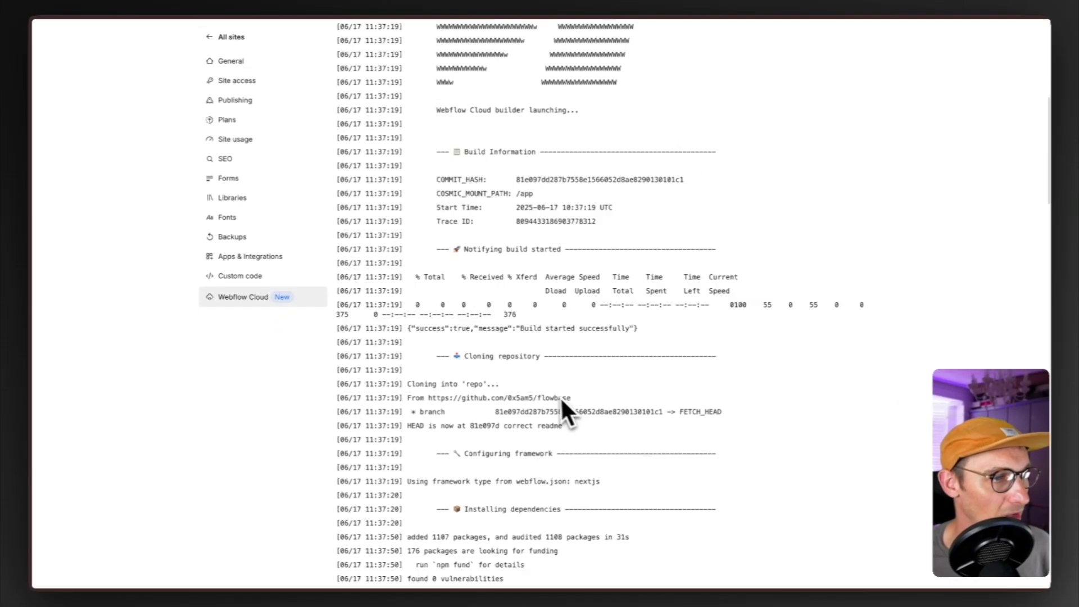
scroll(553, 393, down, 20)
scroll(554, 394, down, 8)
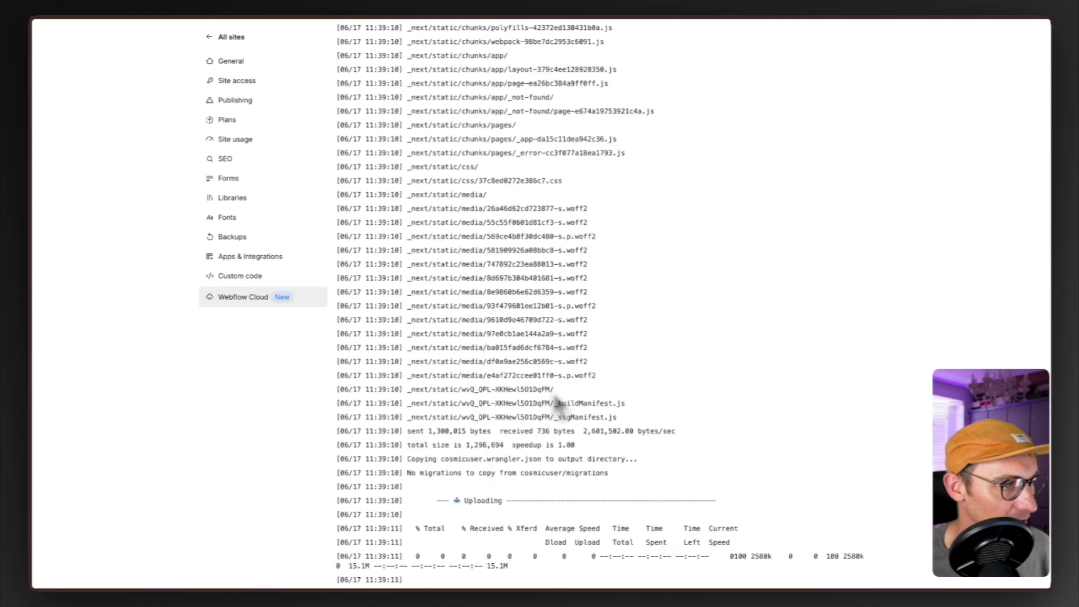
scroll(552, 395, up, 15)
scroll(555, 416, up, 10)
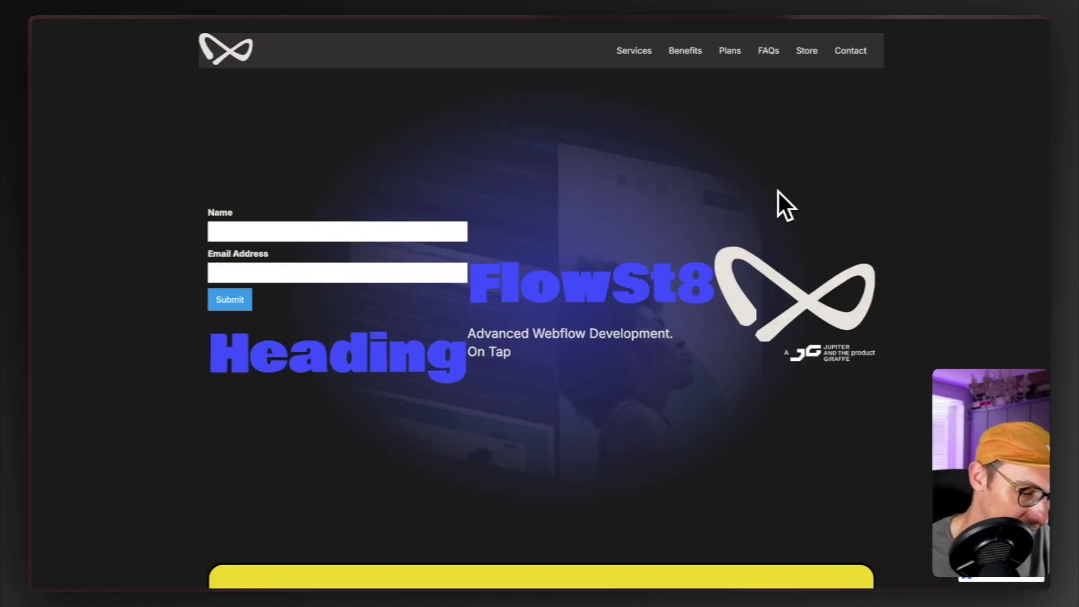
- Verify flowst8.webflow.io/app shows the 'Welcome to Webflow Cloud' heading
key(super+l)
key(Escape)
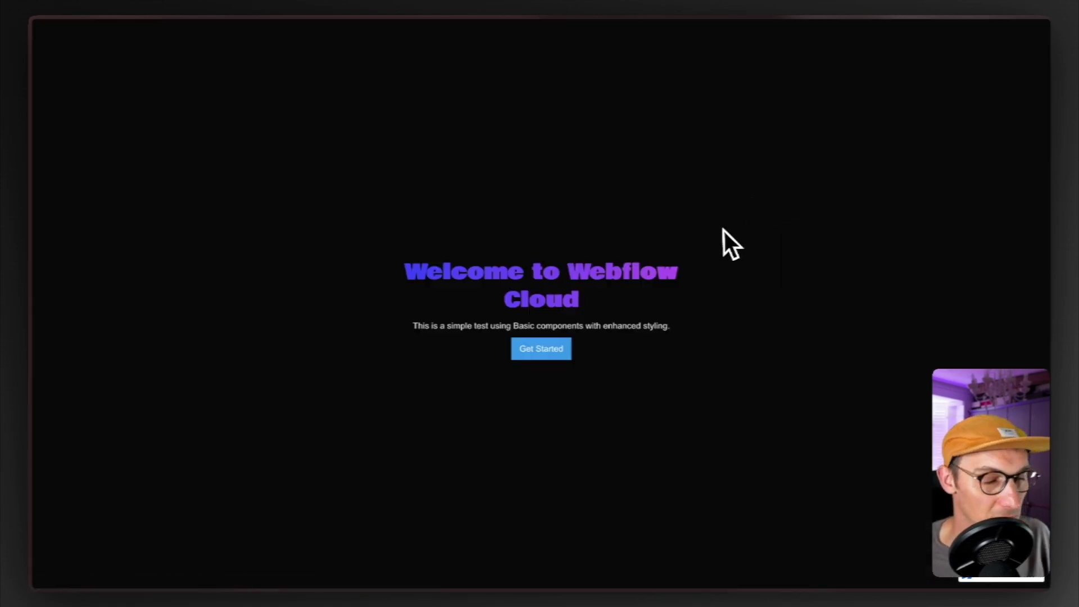
drag(590, 241, 590, 333)
key(super+l)
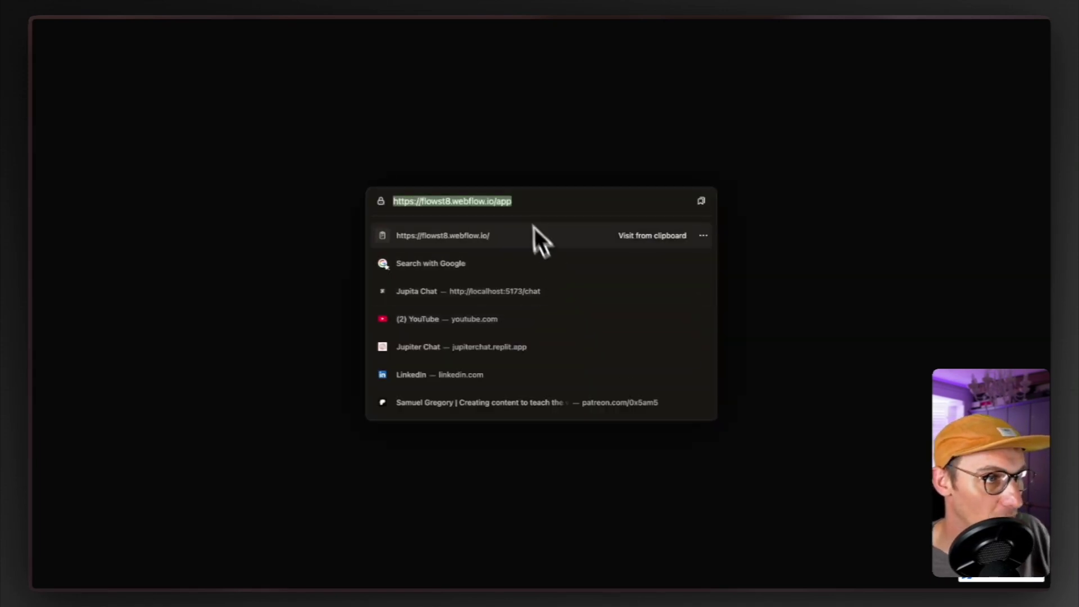
click(527, 204)
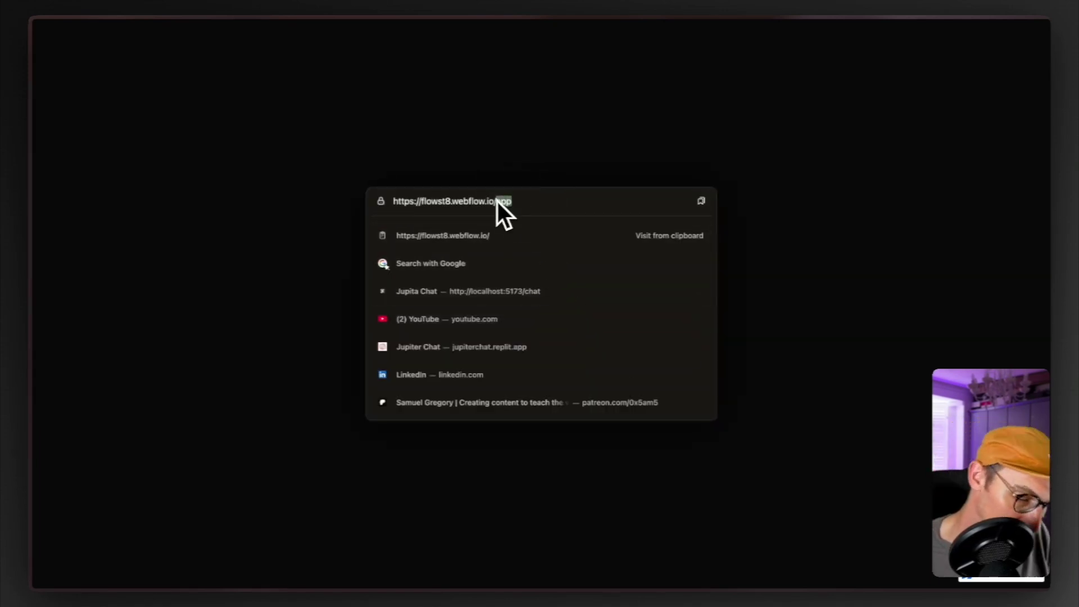
key(BackSpace)
key(Return)
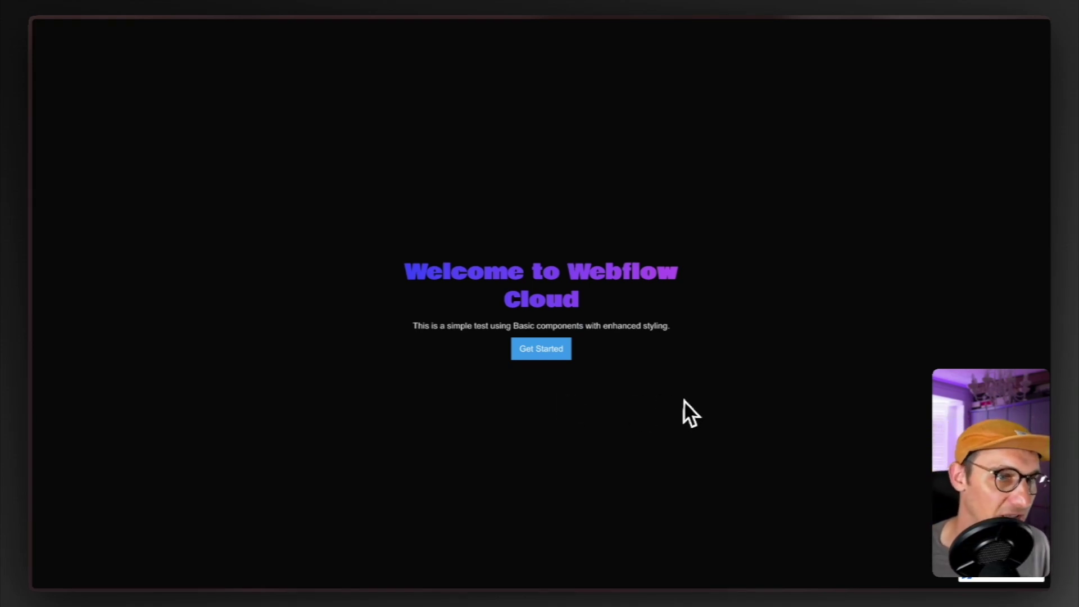
key(ctrl+l)
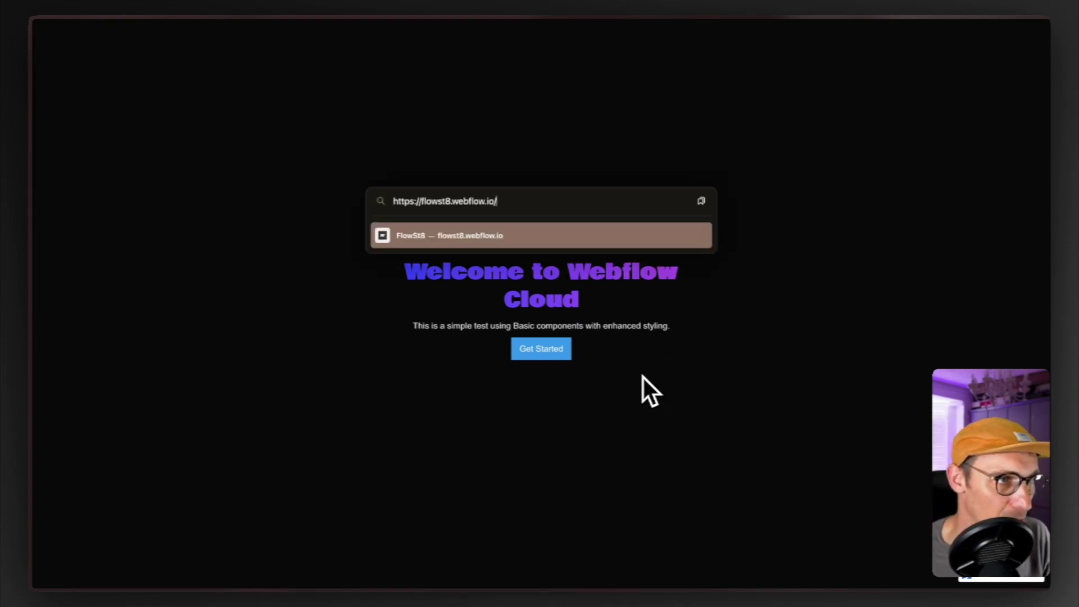
key(Return)
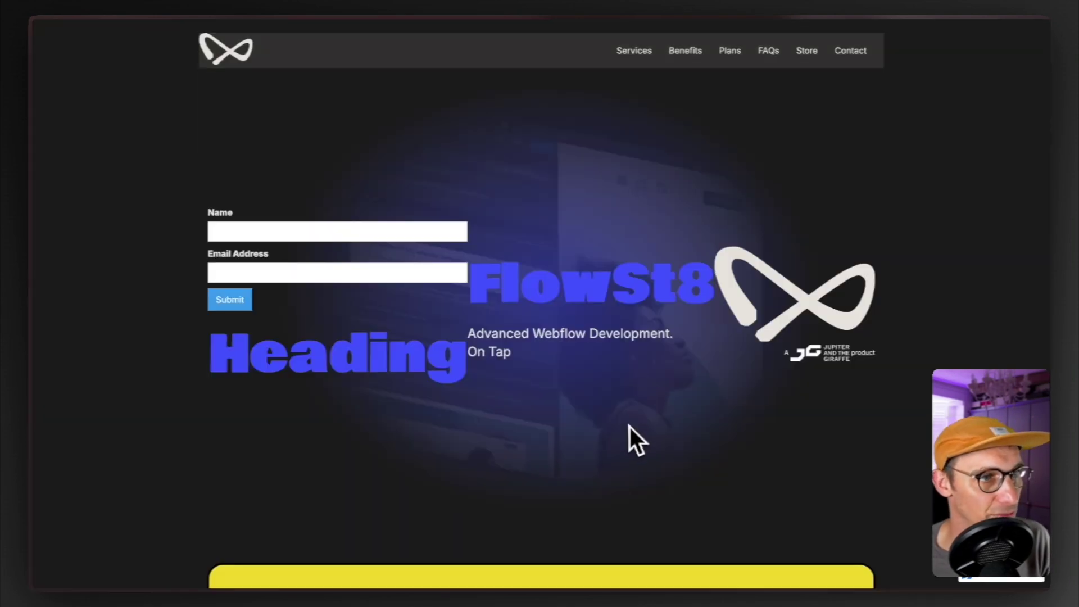
scroll(627, 427, down, 10)
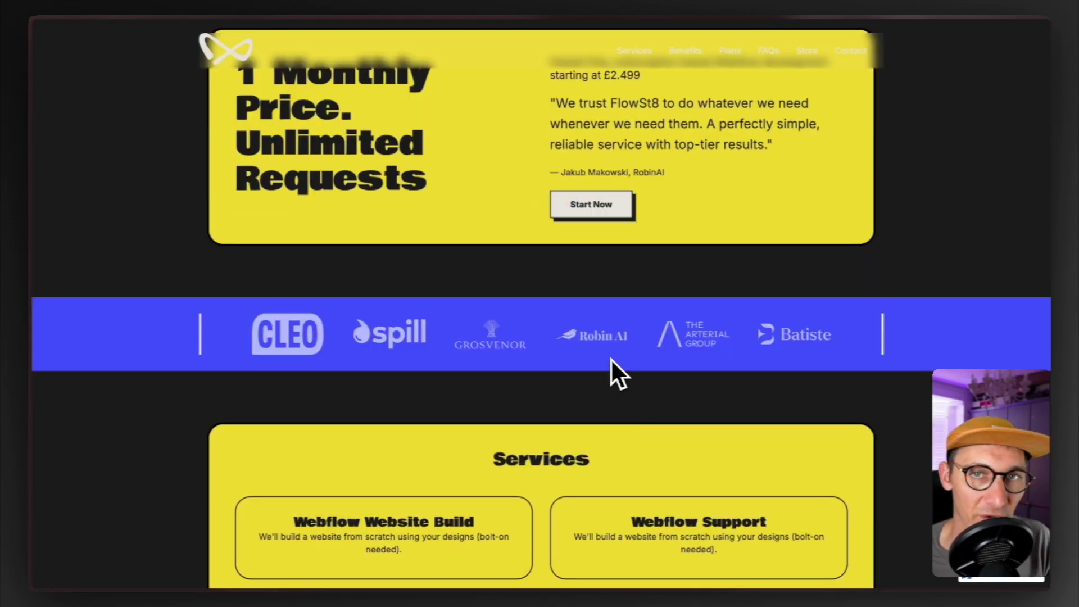